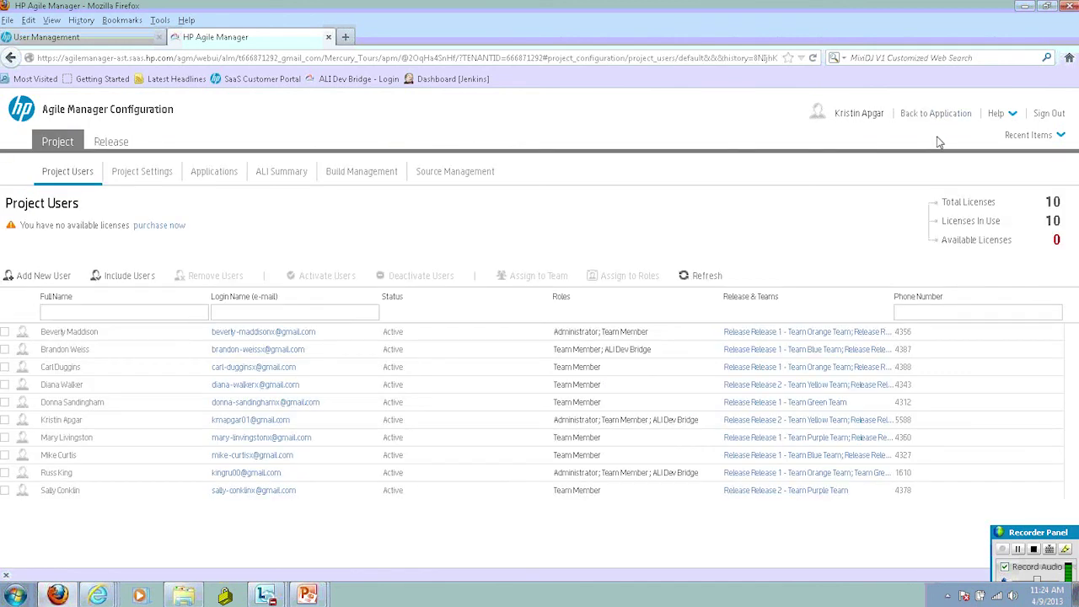
Step: Show all releases in the release configuration and sort them by start date
{"action": "left_click", "coordinate": [109, 147]}
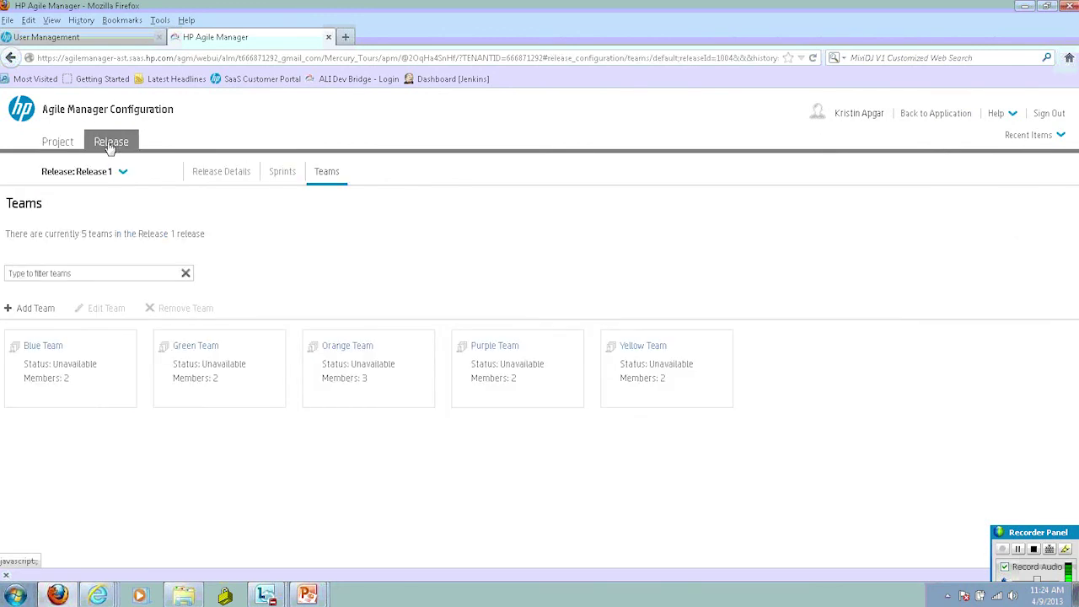
{"action": "left_click", "coordinate": [122, 171]}
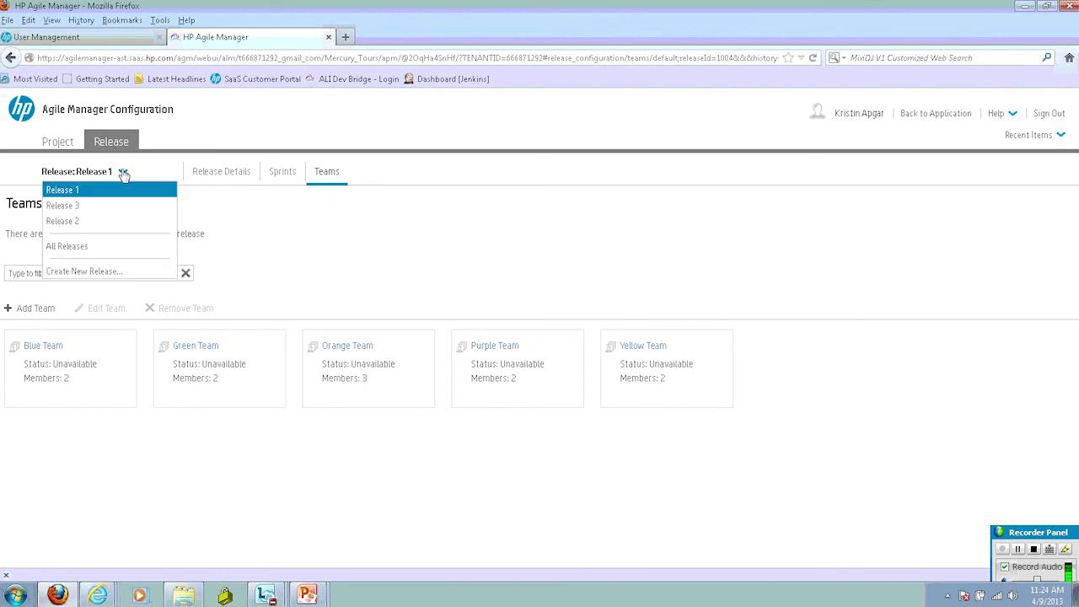
{"action": "left_click", "coordinate": [71, 246]}
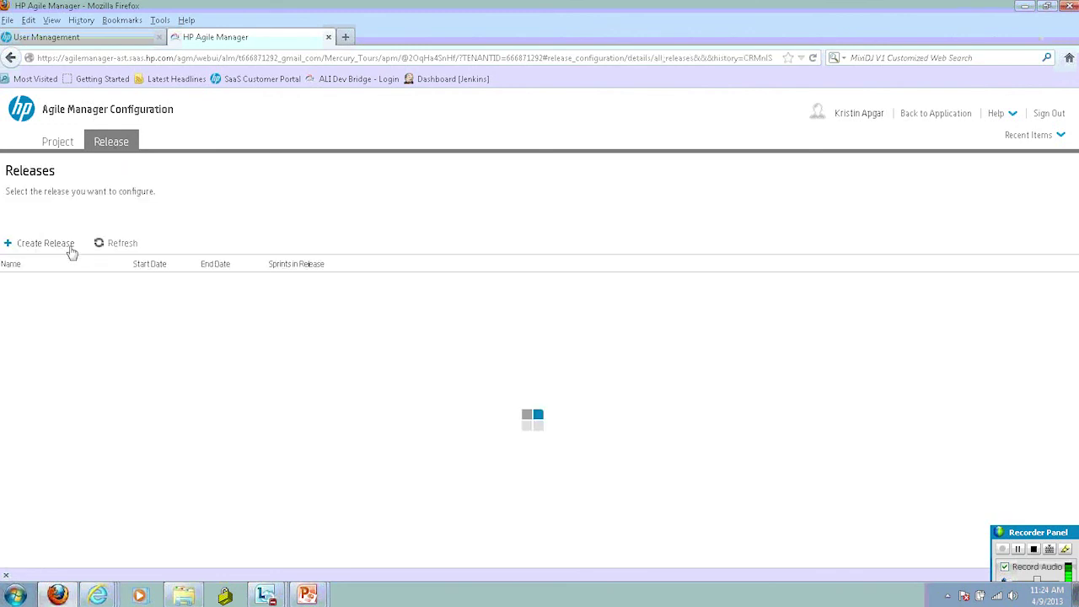
{"action": "left_click", "coordinate": [139, 264]}
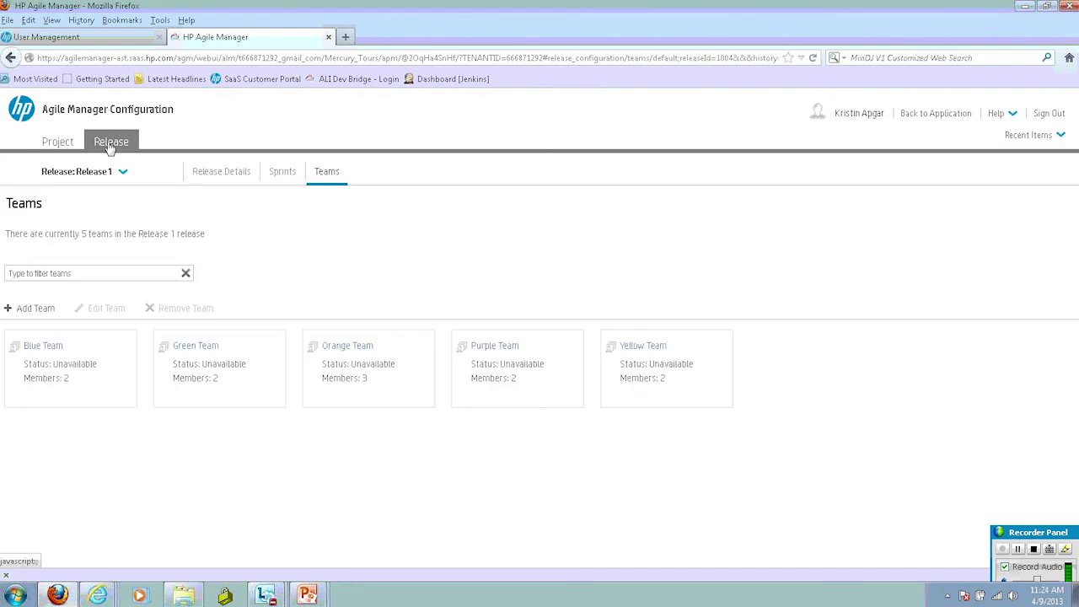
{"action": "left_click", "coordinate": [110, 143]}
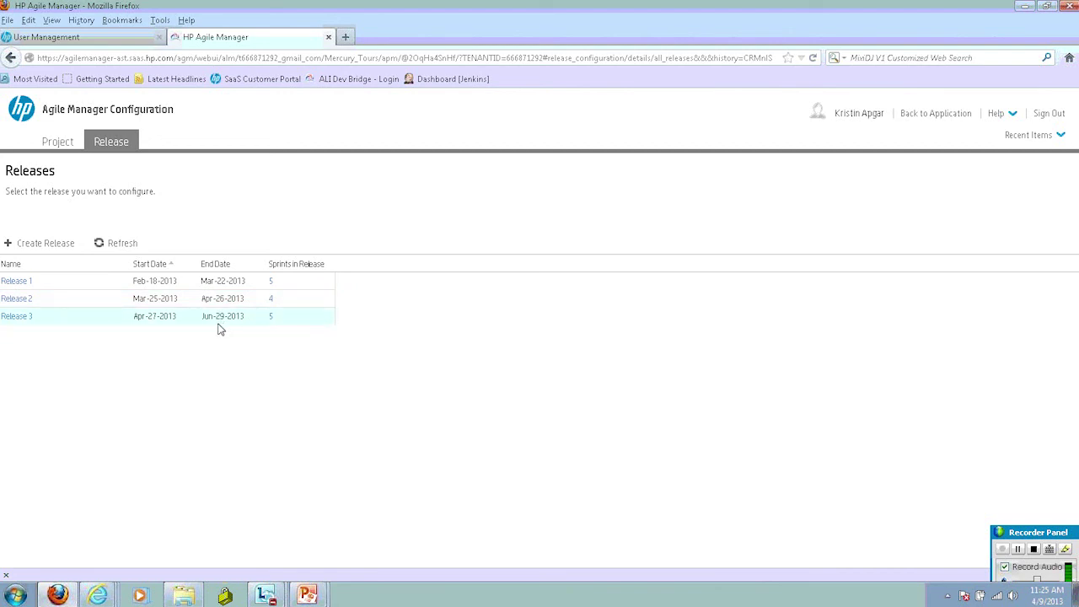
Step: Start a new release named Release 4 with the start date Jun-30-2013
{"action": "left_click", "coordinate": [44, 246]}
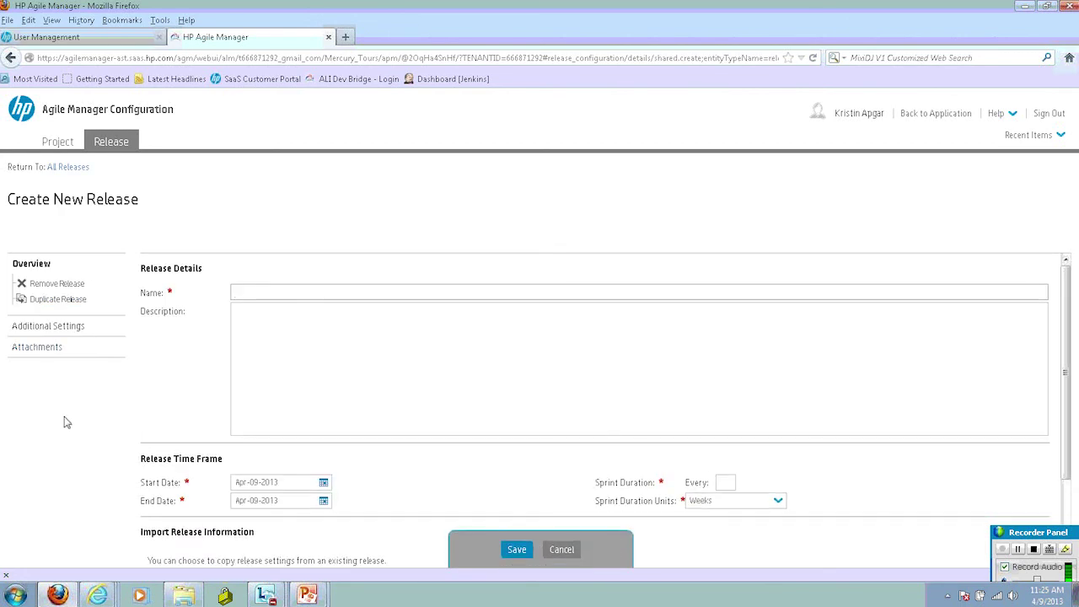
{"action": "type", "text": "Release 4"}
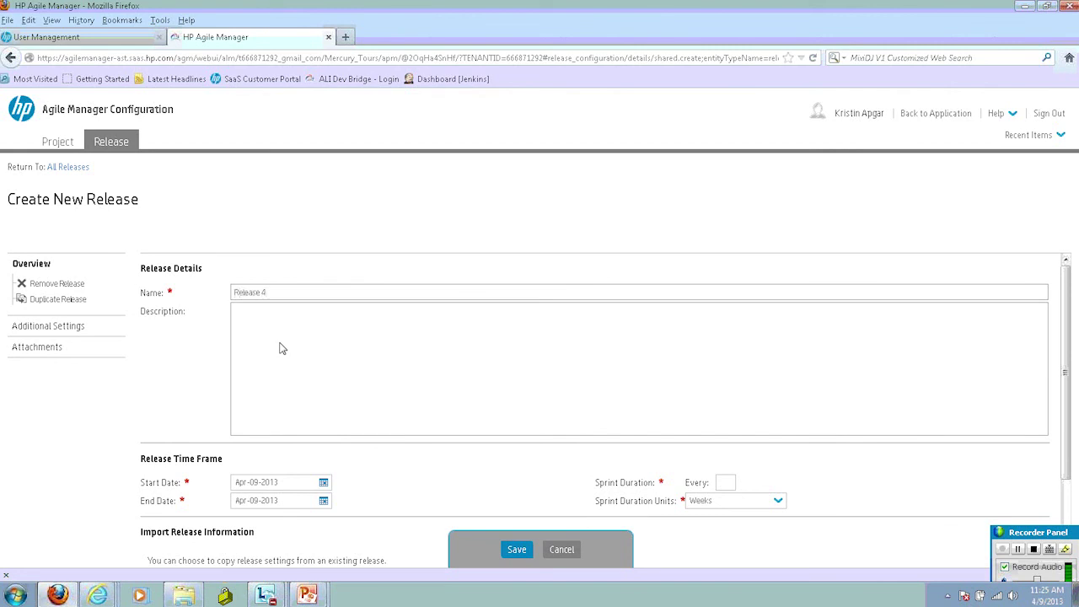
{"action": "left_click", "coordinate": [324, 484]}
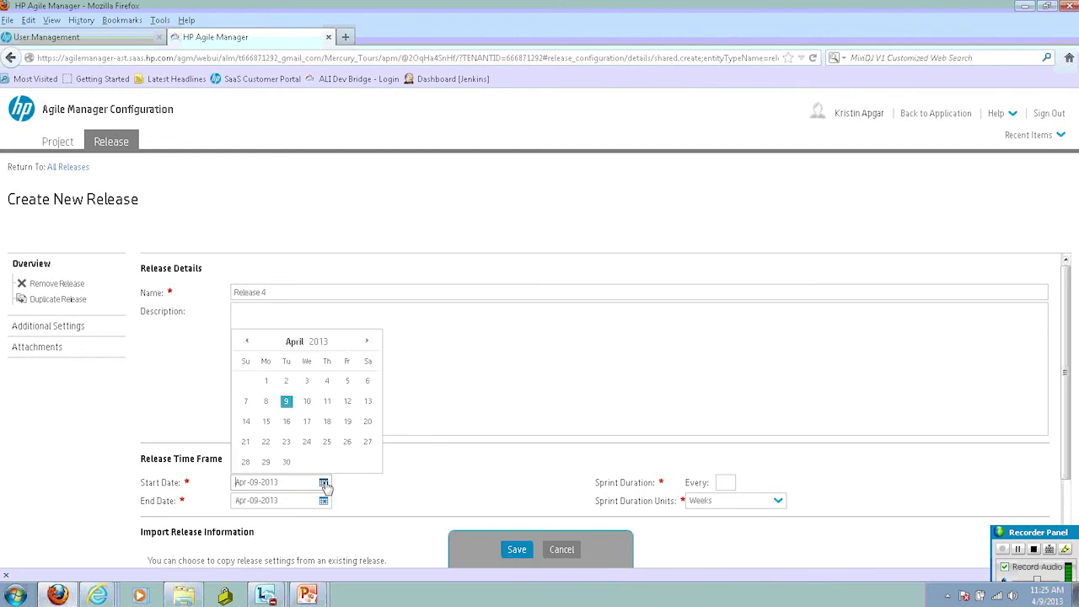
{"action": "left_click", "coordinate": [369, 342]}
{"action": "left_click", "coordinate": [368, 343]}
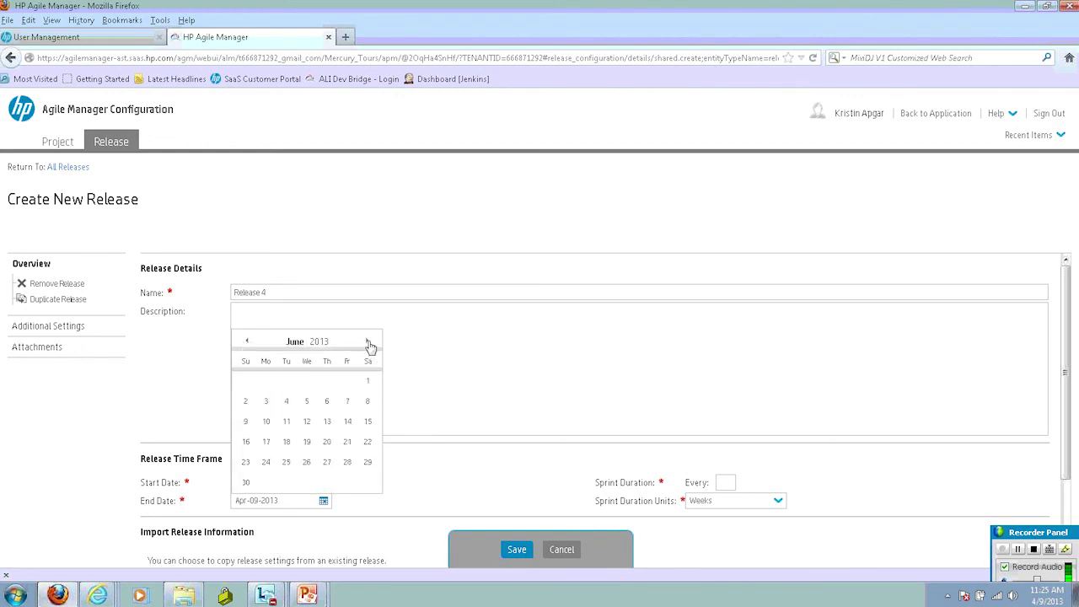
{"action": "left_click", "coordinate": [248, 486]}
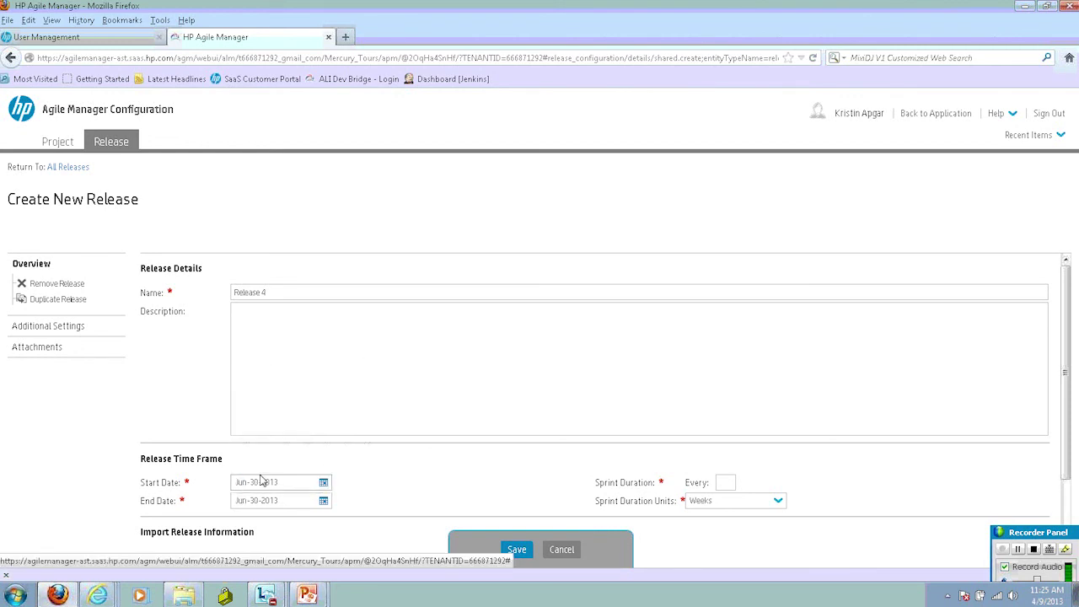
Step: Set the release's end date to Jul-31-2013 and its sprint duration to 2 weeks, and save it
{"action": "left_click", "coordinate": [323, 501]}
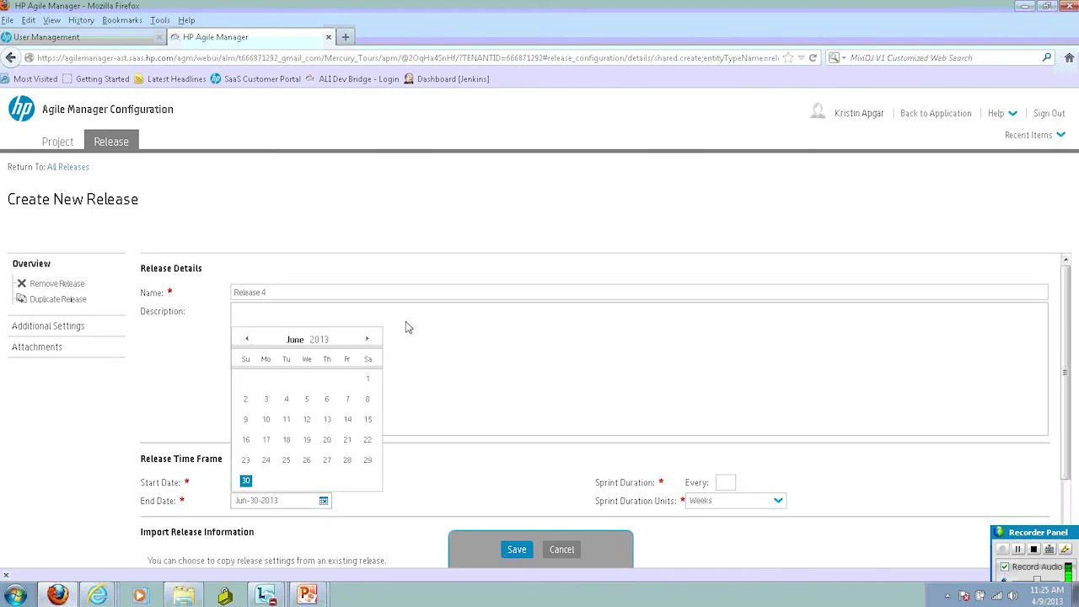
{"action": "left_click", "coordinate": [367, 341]}
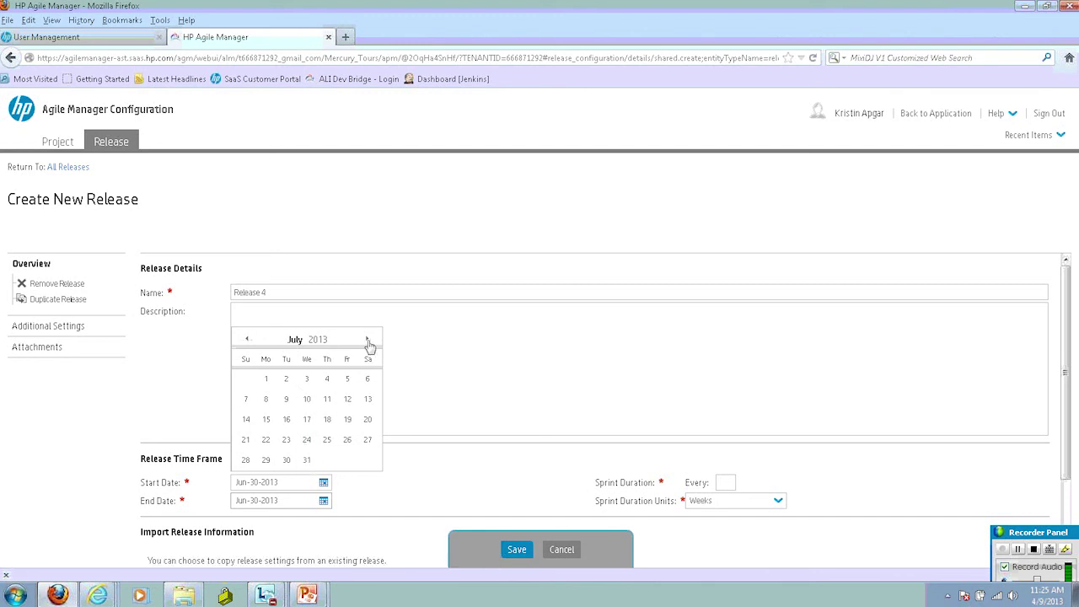
{"action": "left_click", "coordinate": [307, 460]}
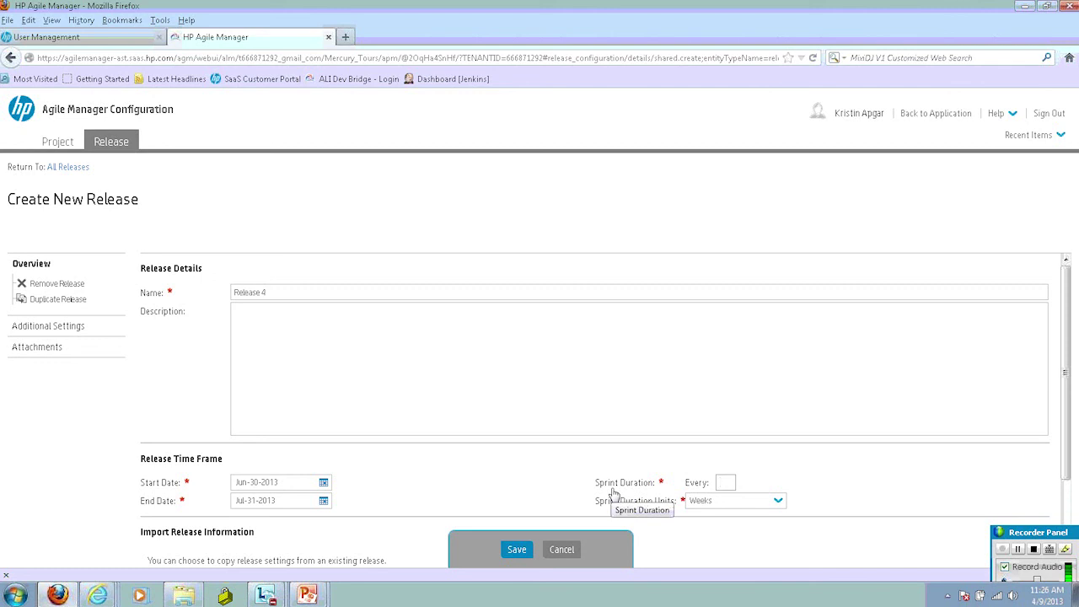
{"action": "type", "text": "2"}
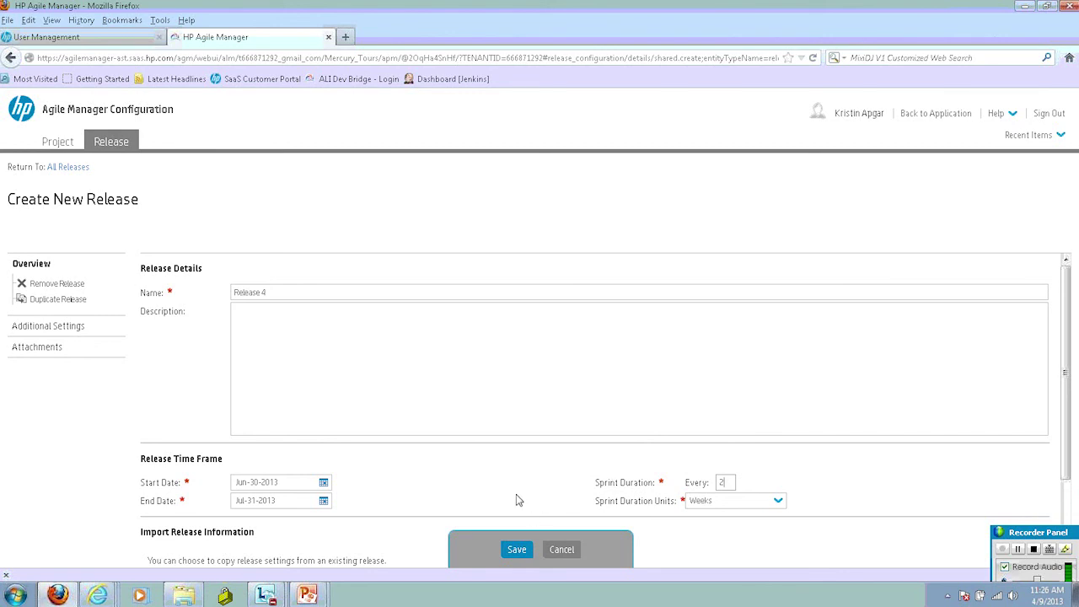
{"action": "left_click", "coordinate": [516, 549]}
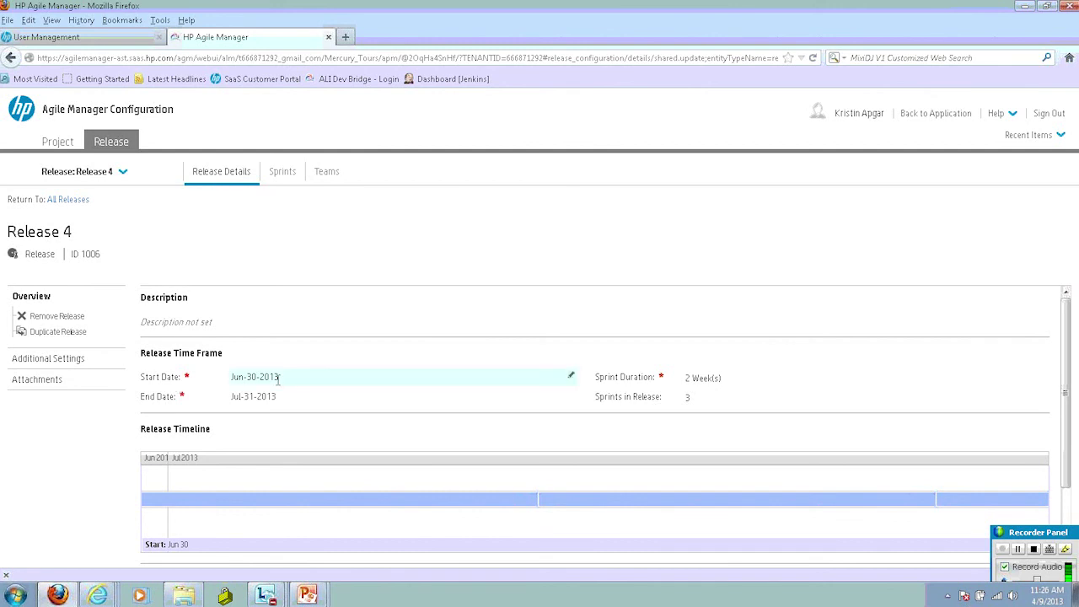
Step: Review Release 4's sprints and create a team named Red Team with an estimated sprint velocity of 24 story points
{"action": "left_click", "coordinate": [283, 173]}
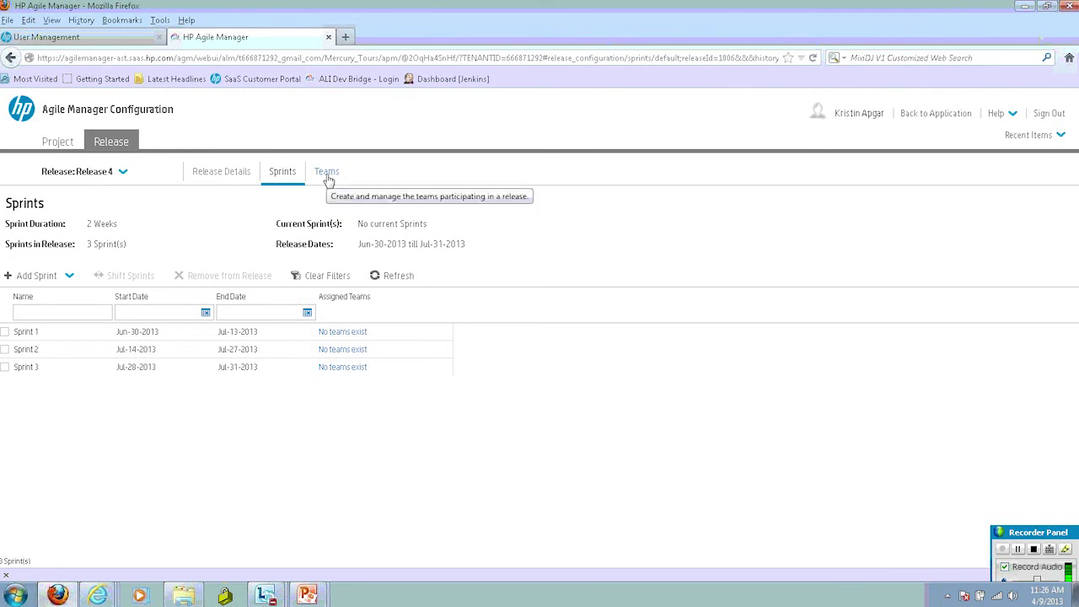
{"action": "left_click", "coordinate": [325, 179]}
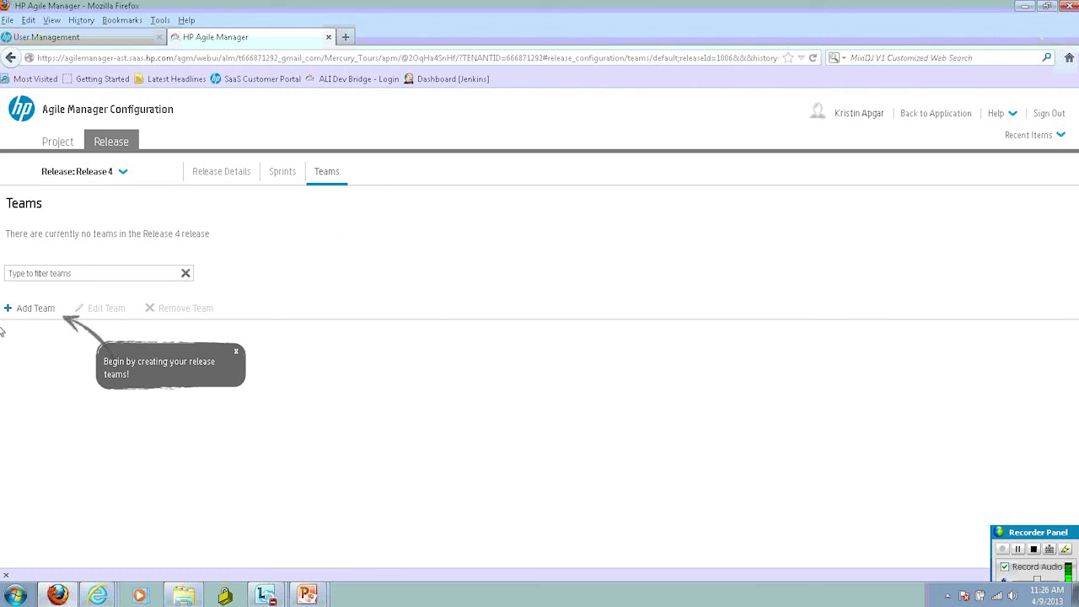
{"action": "left_click", "coordinate": [38, 315]}
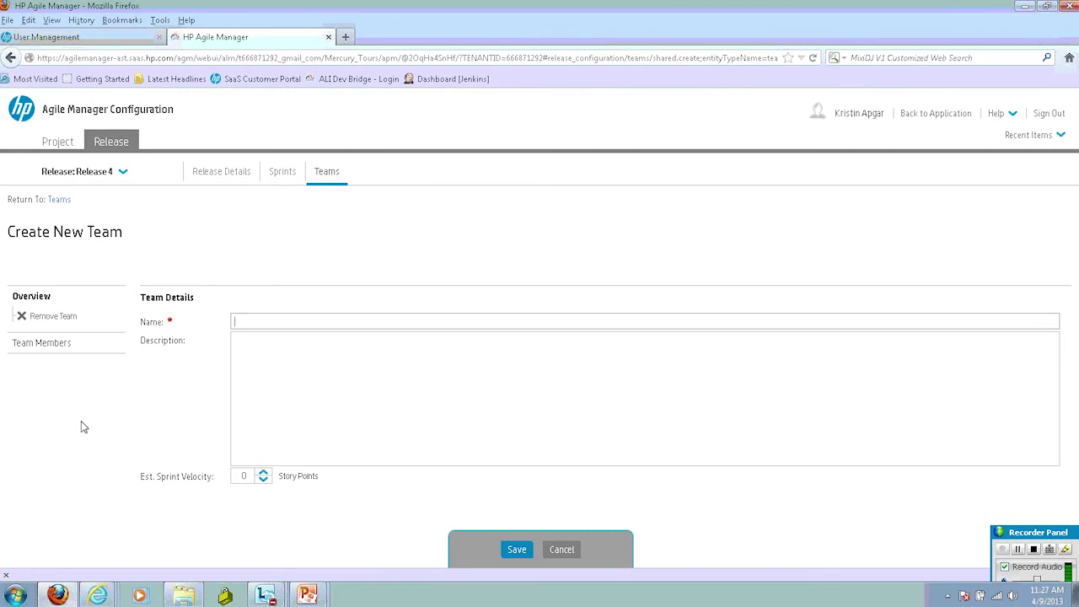
{"action": "type", "text": "d Team"}
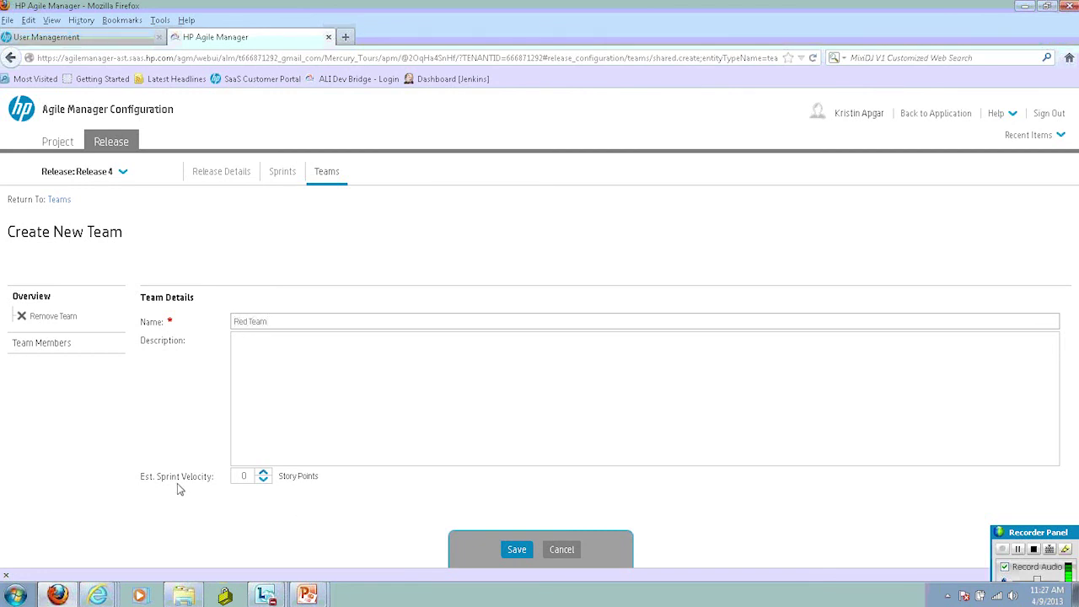
{"action": "left_click", "coordinate": [251, 477]}
{"action": "type", "text": "24"}
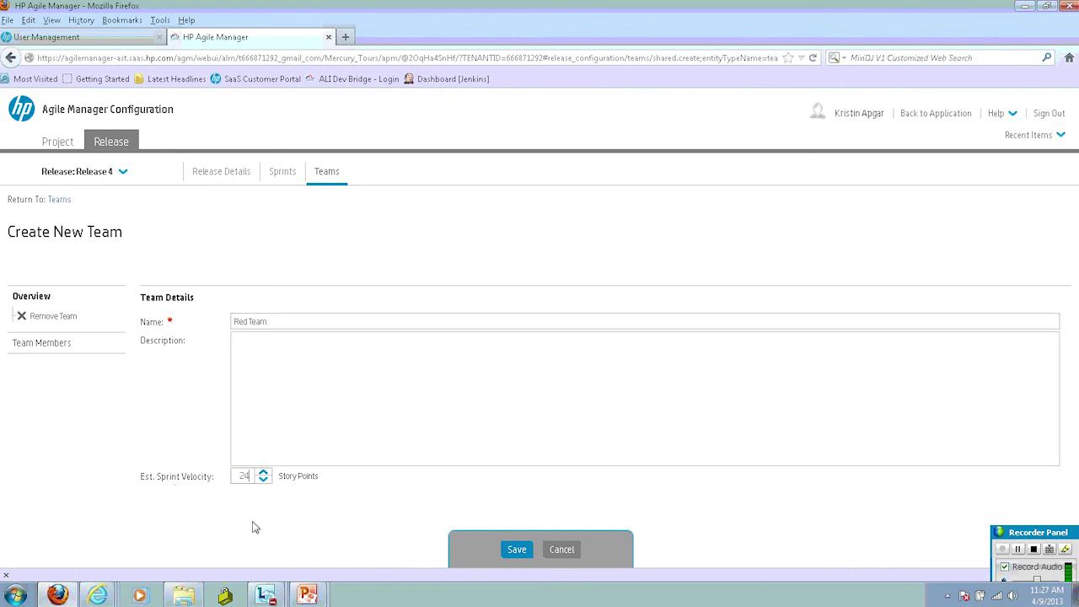
{"action": "left_click", "coordinate": [517, 550]}
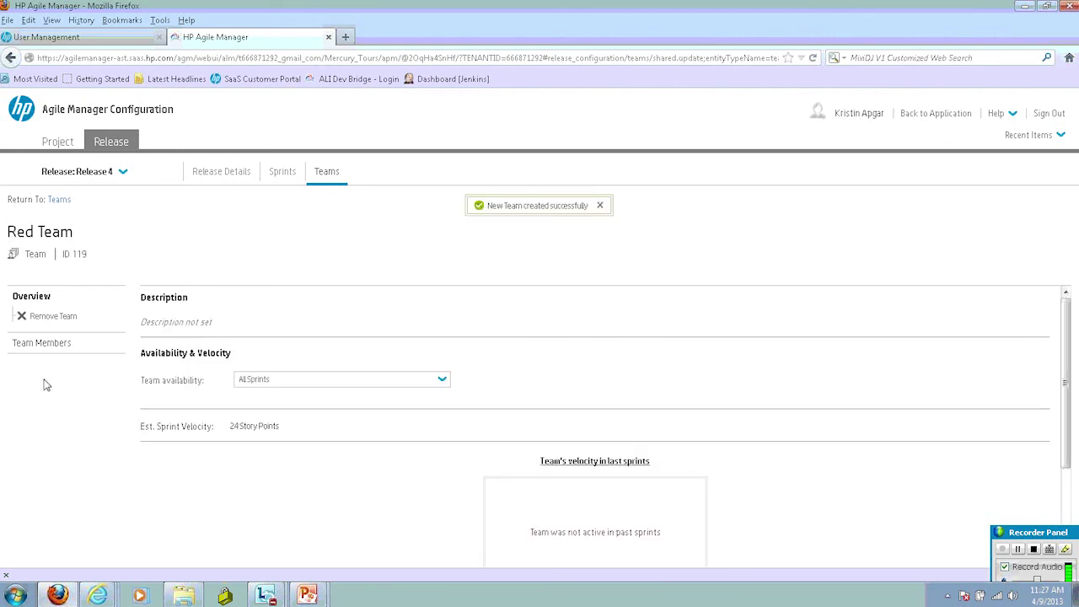
Step: Add the first three listed users to the Red Team as members
{"action": "left_click", "coordinate": [62, 349]}
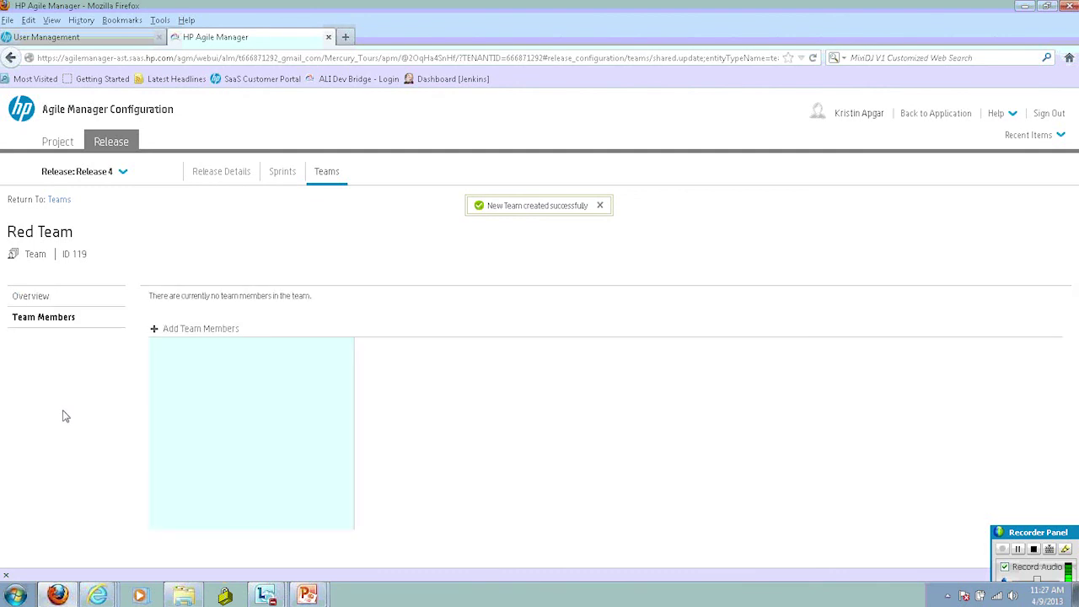
{"action": "left_click", "coordinate": [224, 328]}
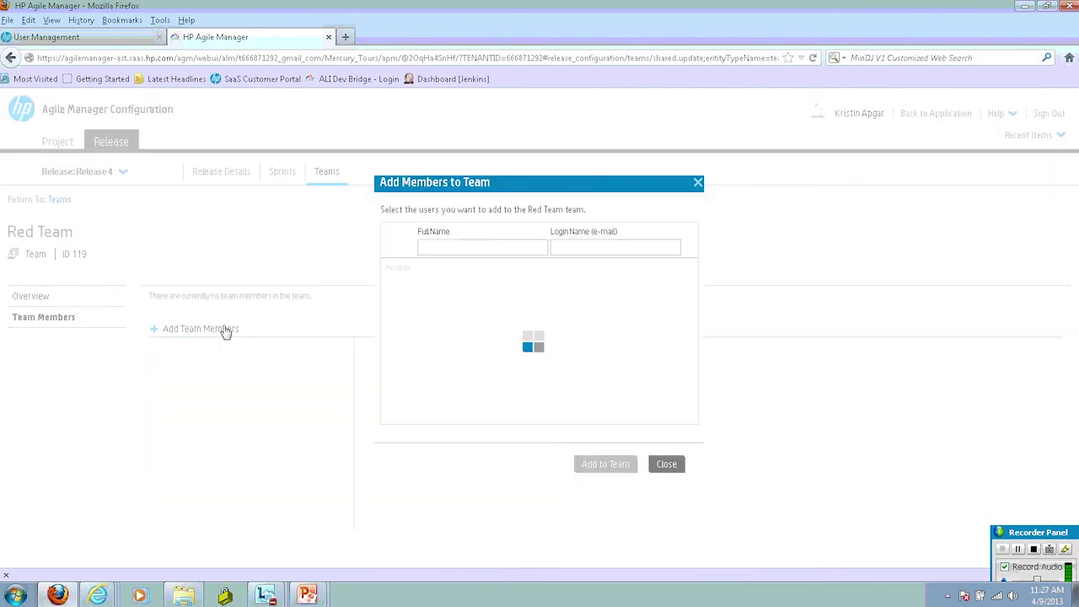
{"action": "left_click", "coordinate": [388, 266]}
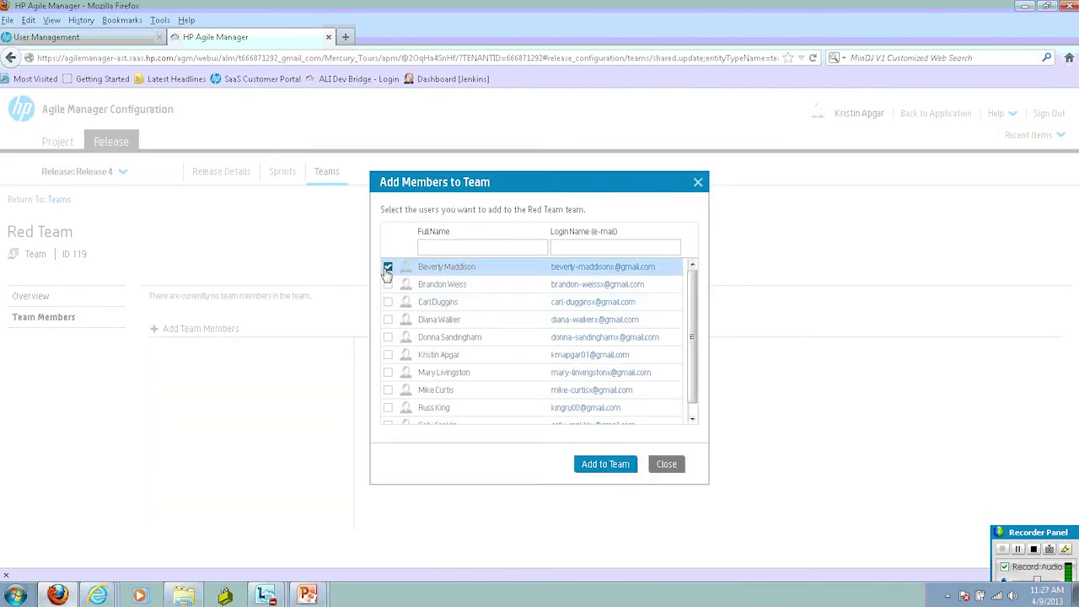
{"action": "left_click", "coordinate": [388, 284]}
{"action": "left_click", "coordinate": [387, 301]}
{"action": "left_click", "coordinate": [590, 465]}
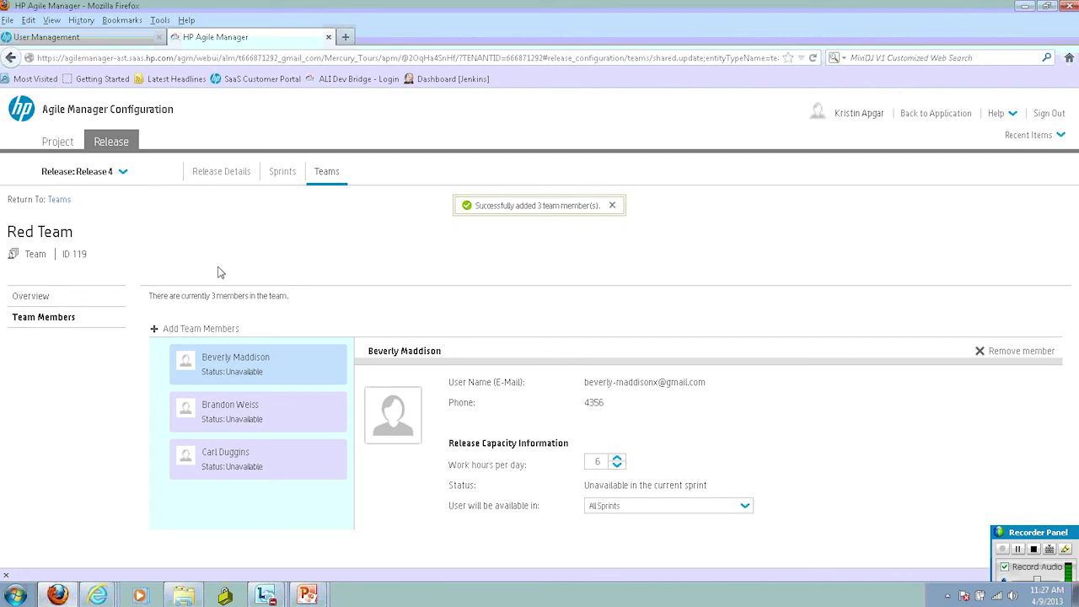
Step: Create a second team in Release 4 named Purple Team with an estimated sprint velocity of 20 story points
{"action": "left_click", "coordinate": [329, 174]}
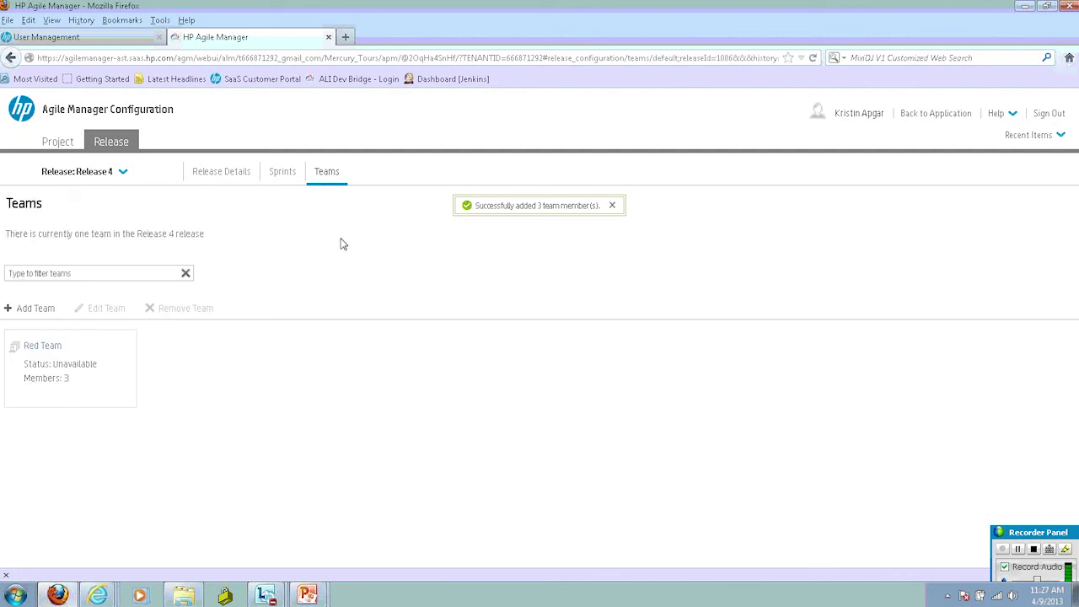
{"action": "left_click", "coordinate": [39, 310]}
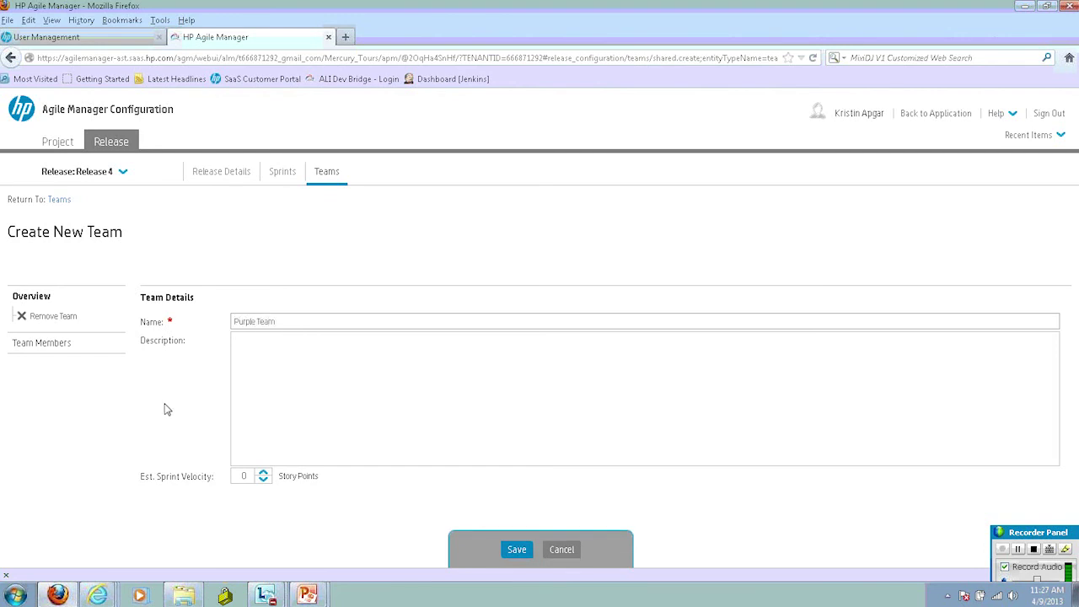
{"action": "double_click", "coordinate": [250, 475]}
{"action": "type", "text": "20"}
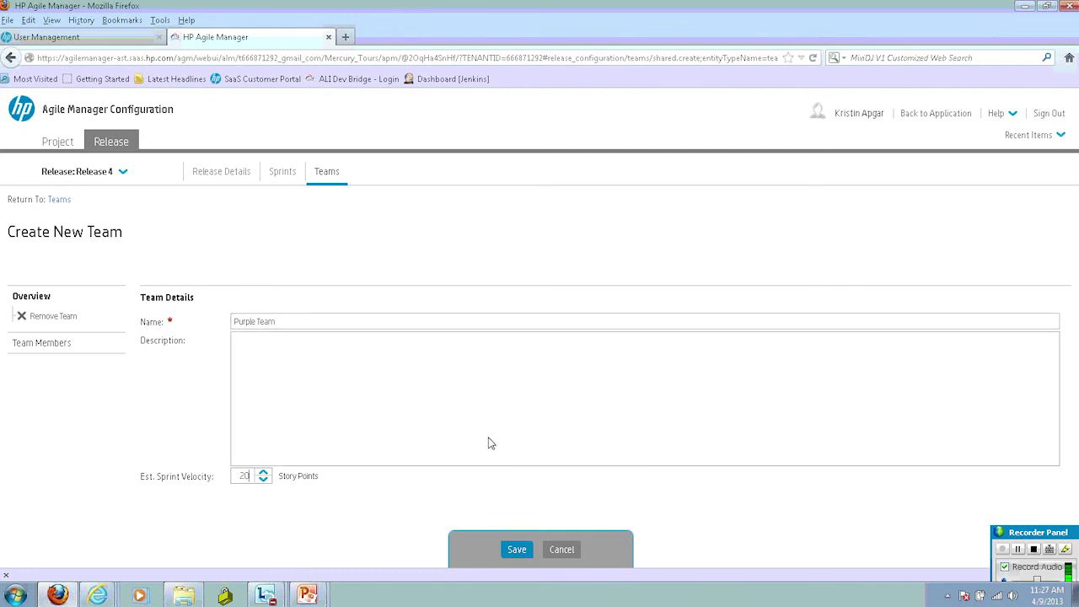
{"action": "left_click", "coordinate": [514, 549]}
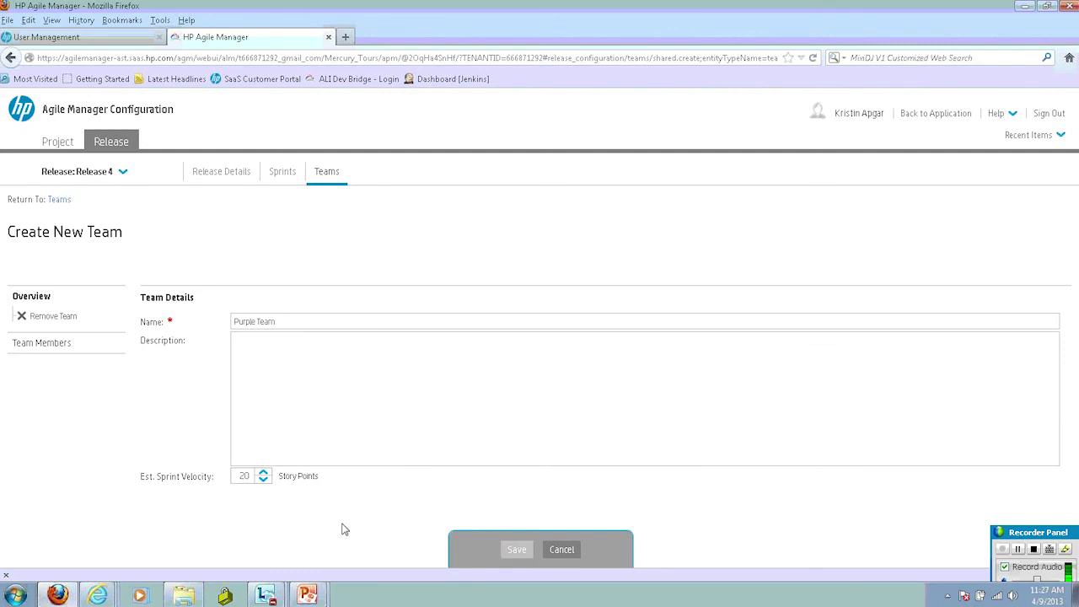
Step: Add the fourth, fifth and sixth listed users to the Purple Team as members
{"action": "left_click", "coordinate": [21, 342]}
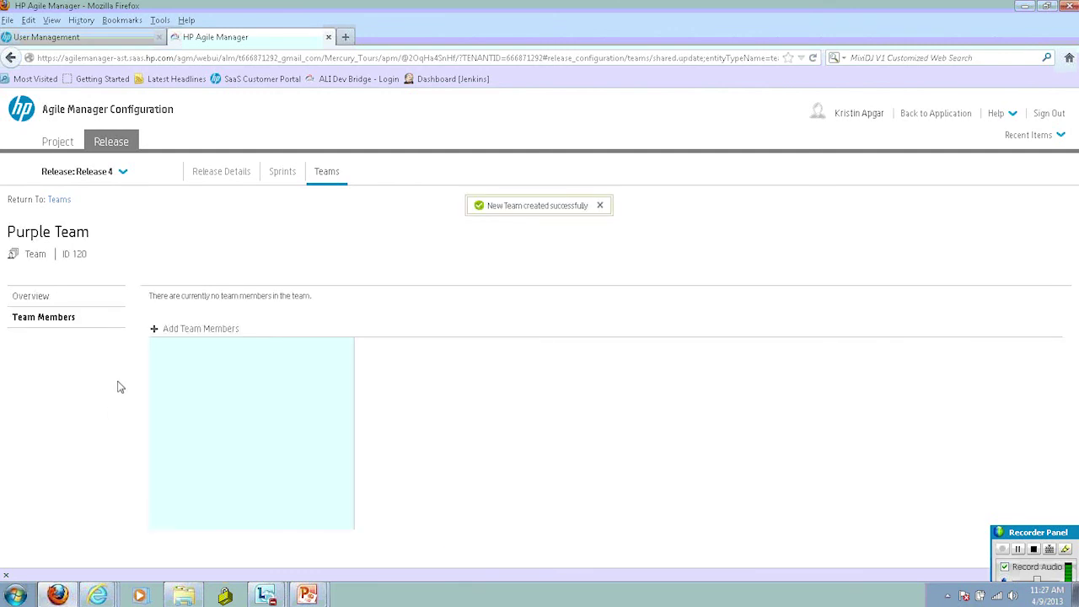
{"action": "left_click", "coordinate": [174, 328]}
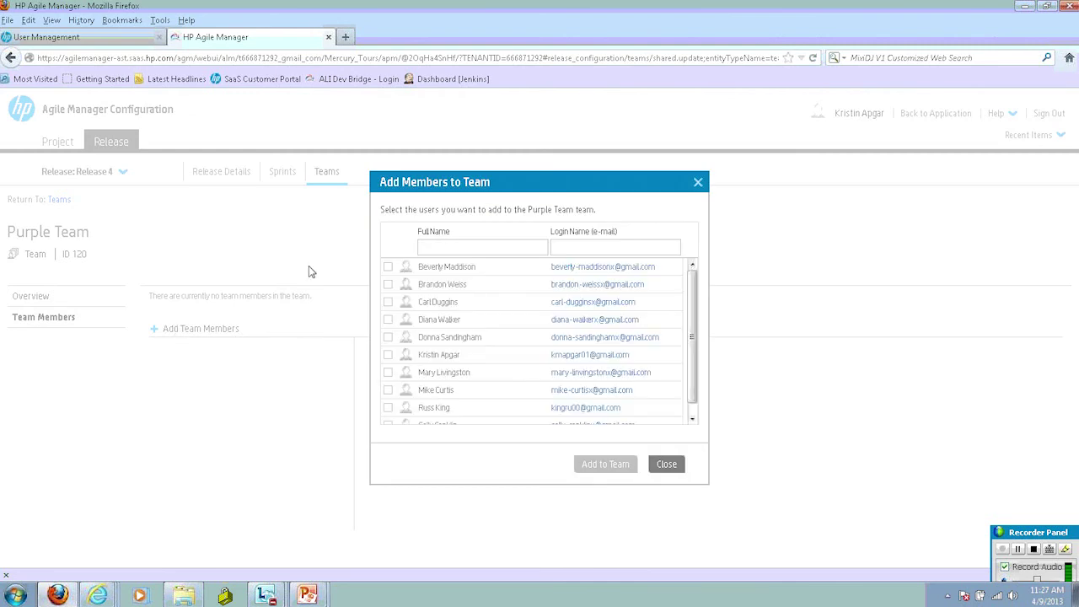
{"action": "left_click", "coordinate": [388, 319]}
{"action": "left_click", "coordinate": [388, 337]}
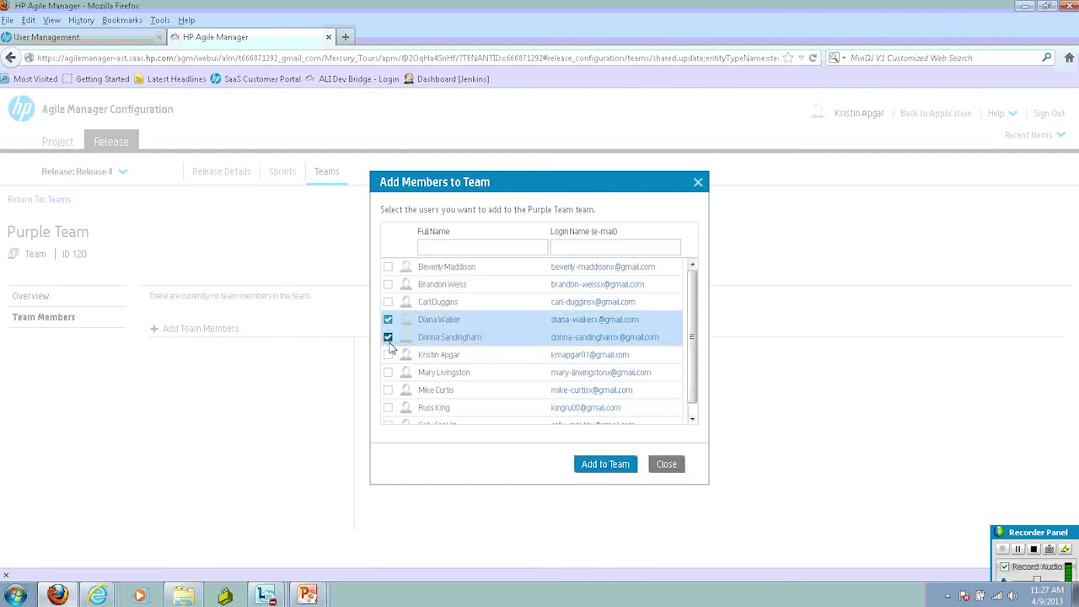
{"action": "left_click", "coordinate": [388, 355]}
{"action": "left_click", "coordinate": [622, 466]}
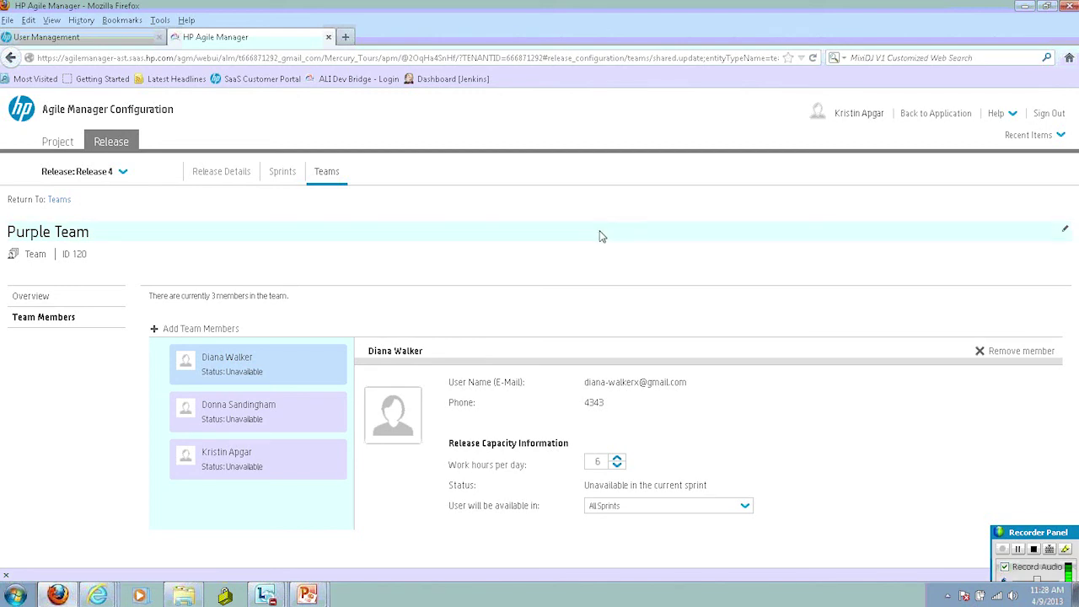
Step: Return from the configuration area to the application and switch the home dashboard to Release 4
{"action": "left_click", "coordinate": [933, 114]}
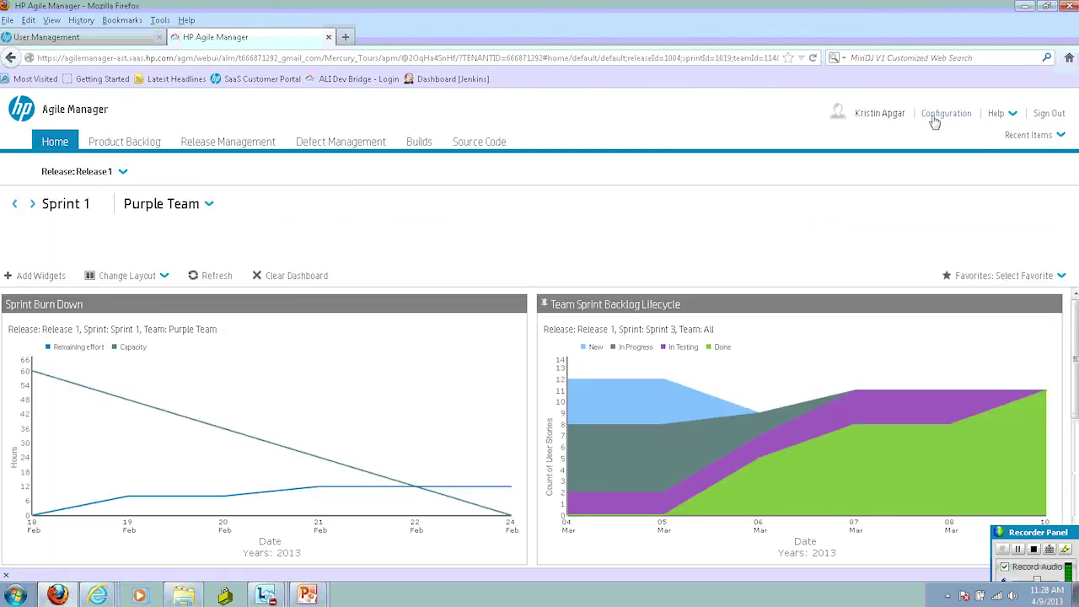
{"action": "left_click", "coordinate": [123, 173]}
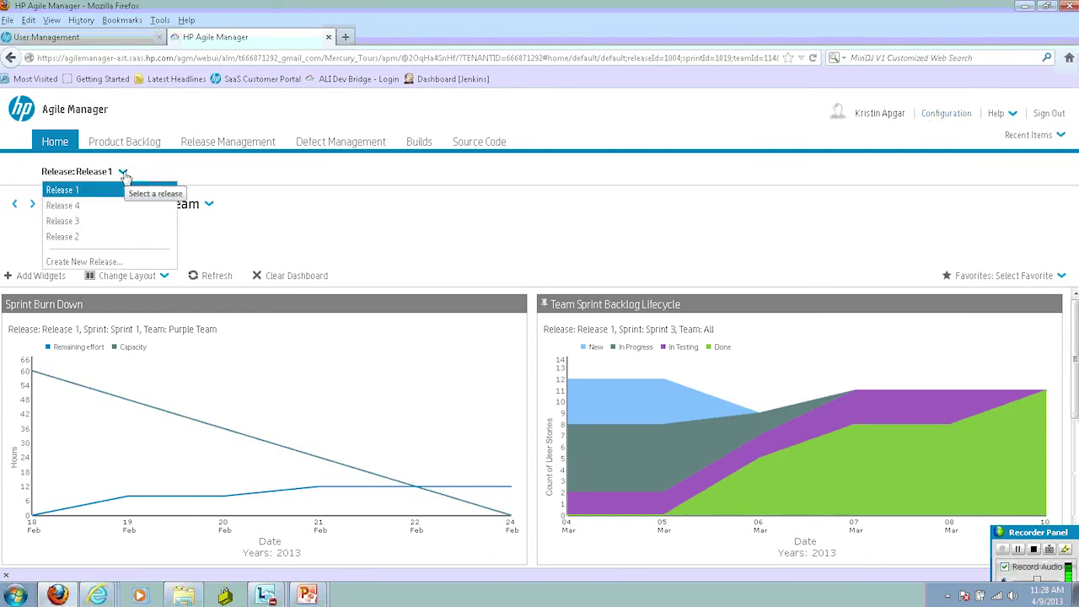
{"action": "left_click", "coordinate": [82, 204]}
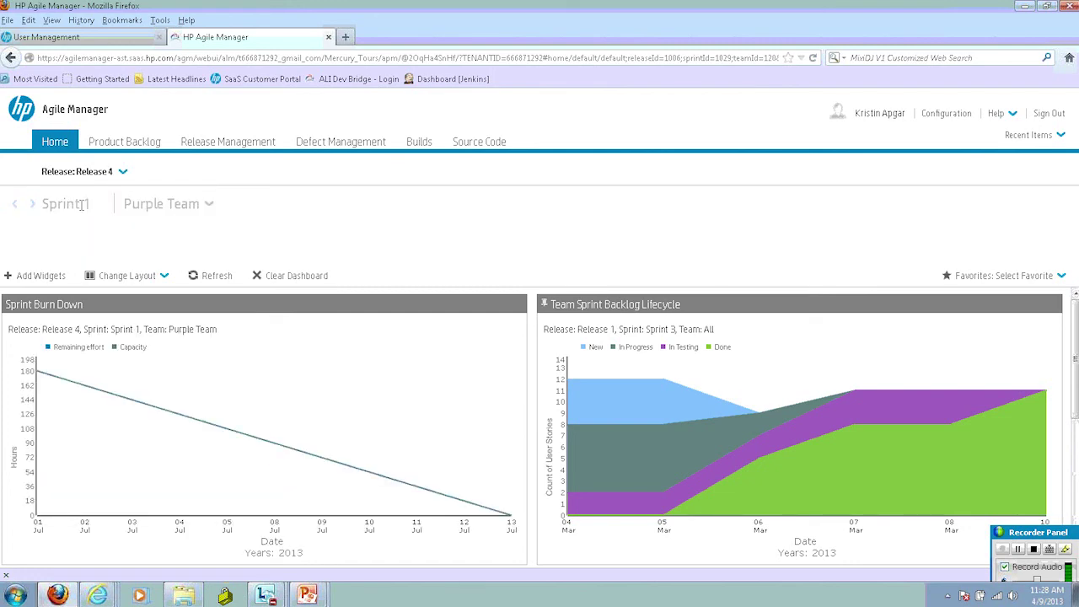
Step: Open the product backlog and set its release filter to include items from all releases
{"action": "left_click", "coordinate": [123, 143]}
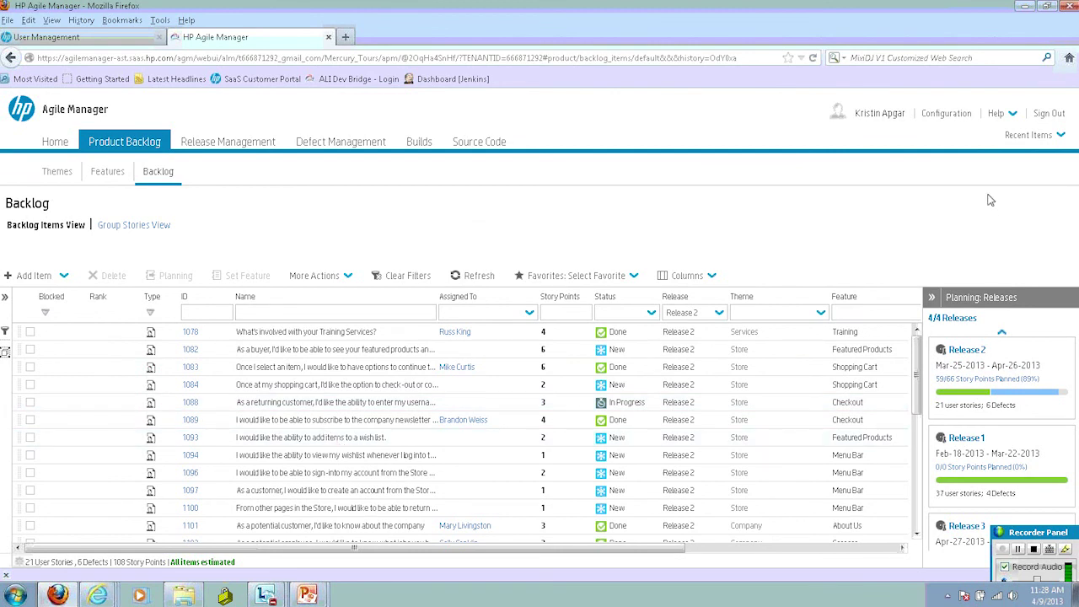
{"action": "left_click", "coordinate": [719, 313]}
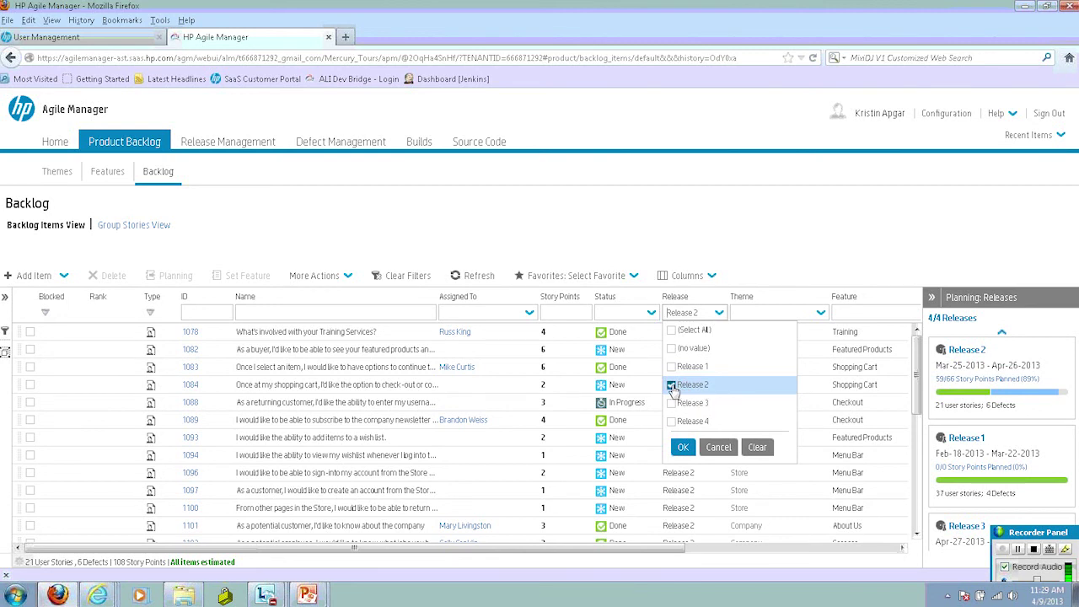
{"action": "left_click", "coordinate": [672, 330]}
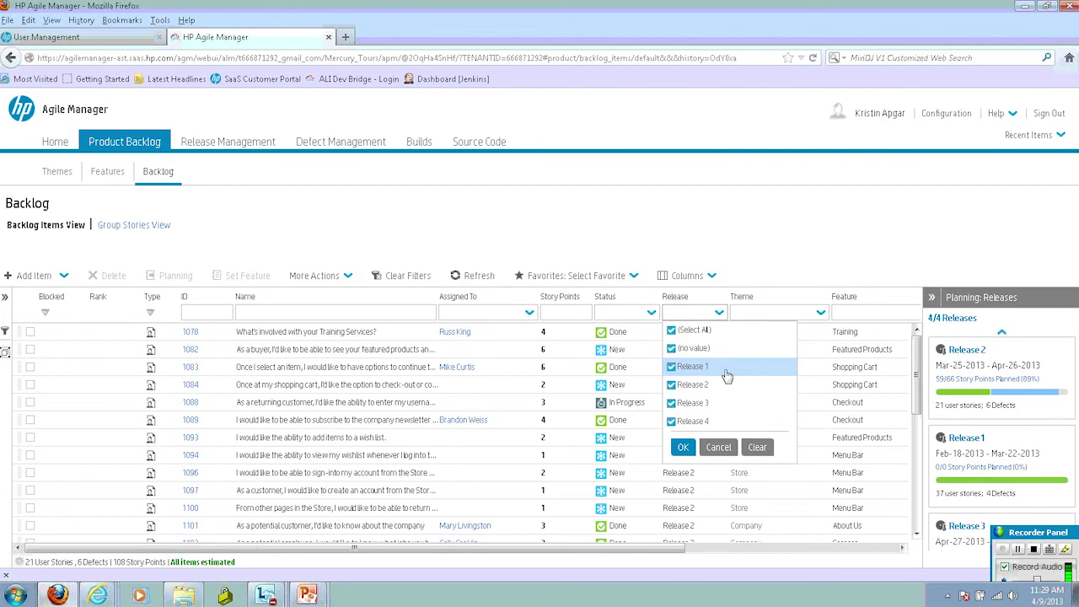
{"action": "left_click", "coordinate": [726, 375]}
{"action": "left_click", "coordinate": [682, 447]}
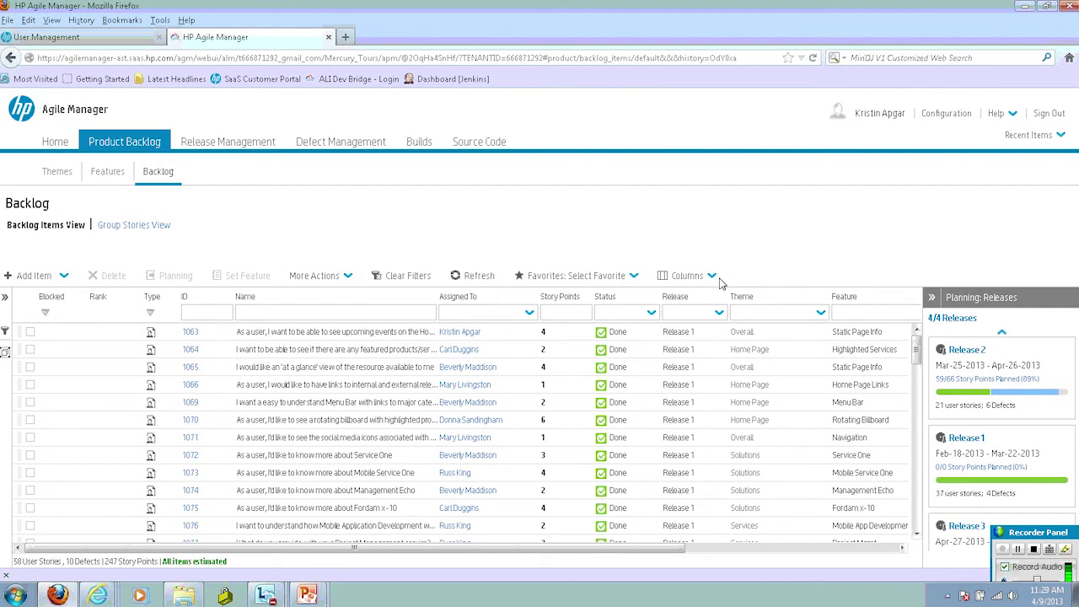
Step: Filter the backlog to items that have no release value
{"action": "left_click", "coordinate": [719, 313]}
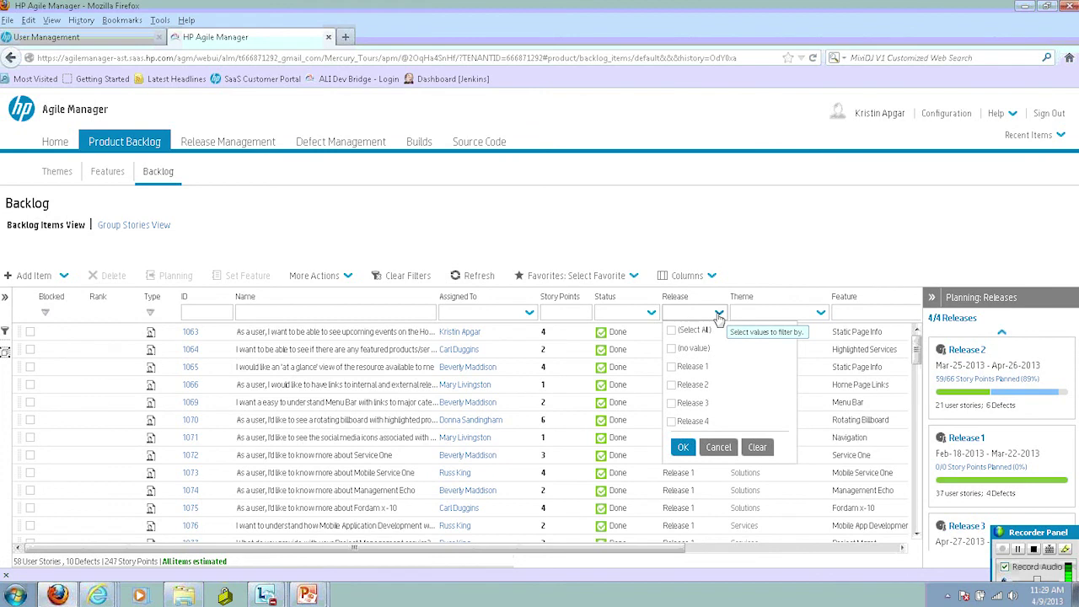
{"action": "left_click", "coordinate": [673, 351]}
{"action": "left_click", "coordinate": [683, 448]}
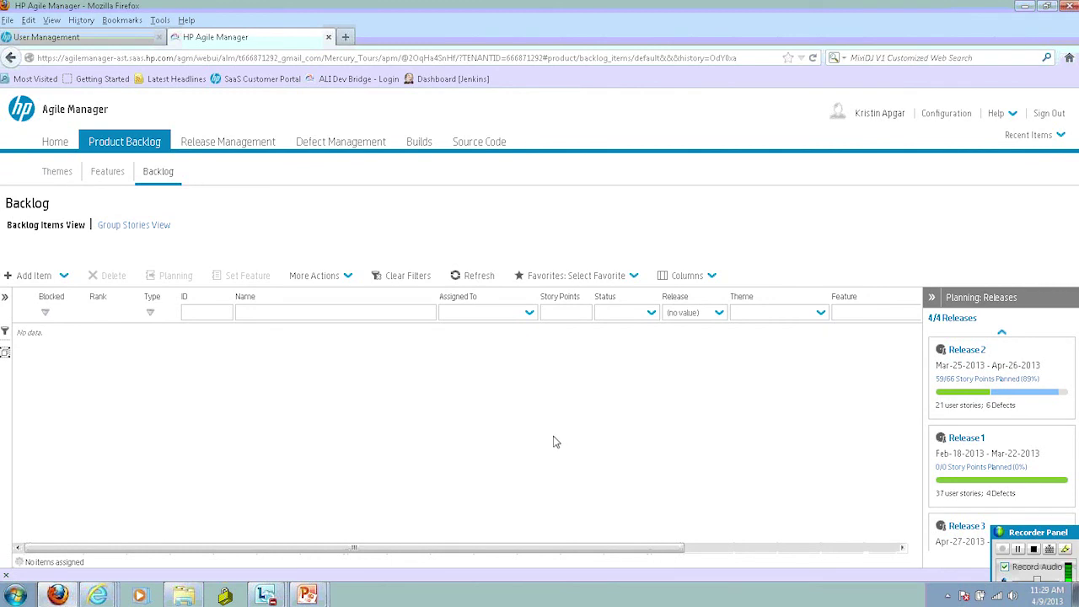
Step: Add a user story named "I would like to be able to purchase two flights at the same time." with priority 1-High and 16 story points
{"action": "left_click", "coordinate": [37, 279]}
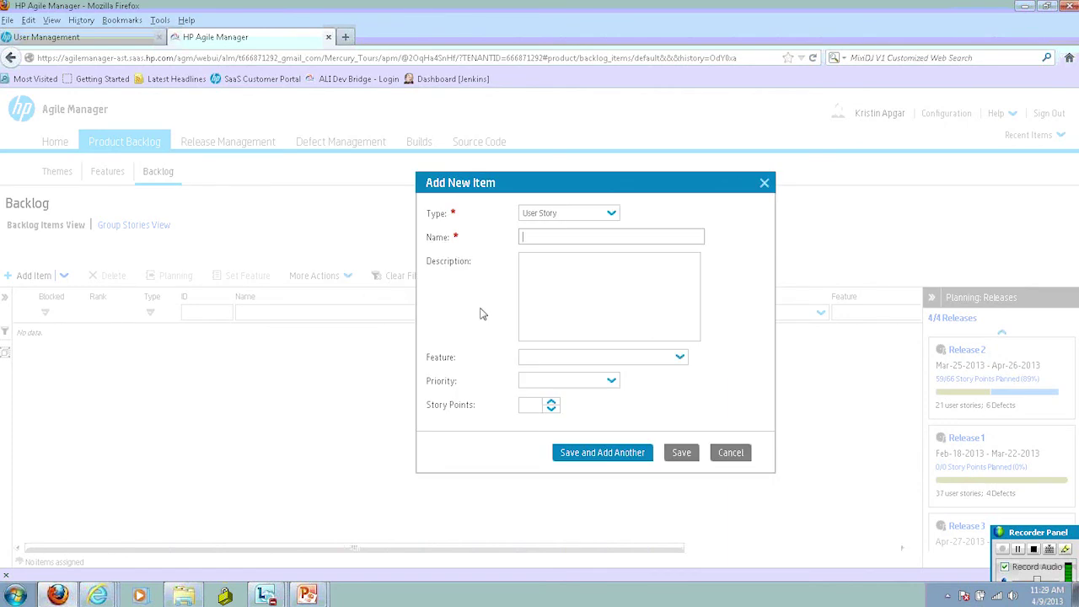
{"action": "type", "text": "I would like to be able to purchase two fli"}
{"action": "type", "text": "ghts "}
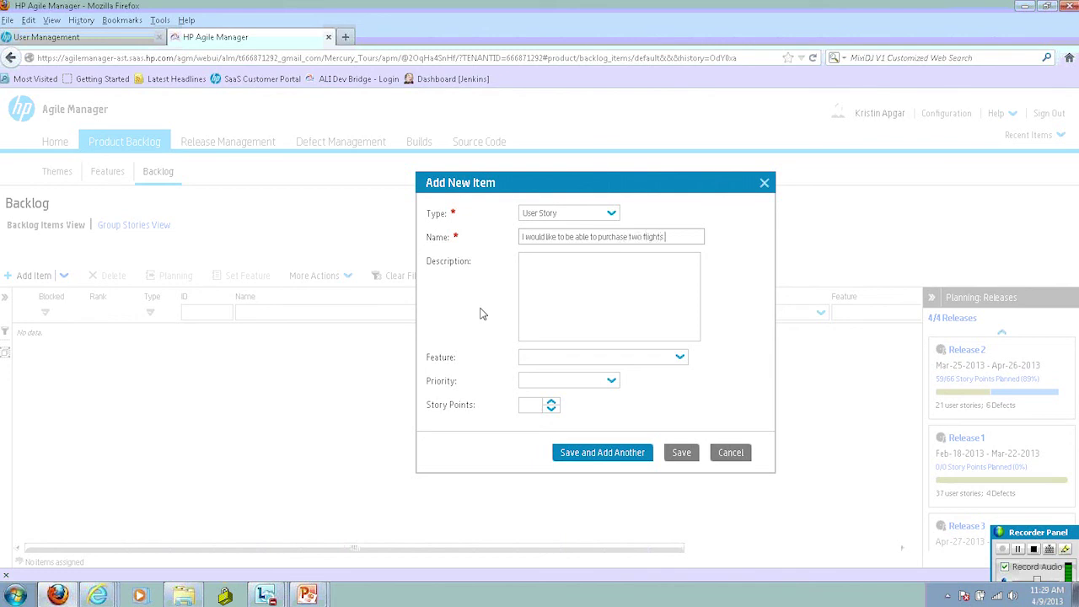
{"action": "type", "text": "at the same ti"}
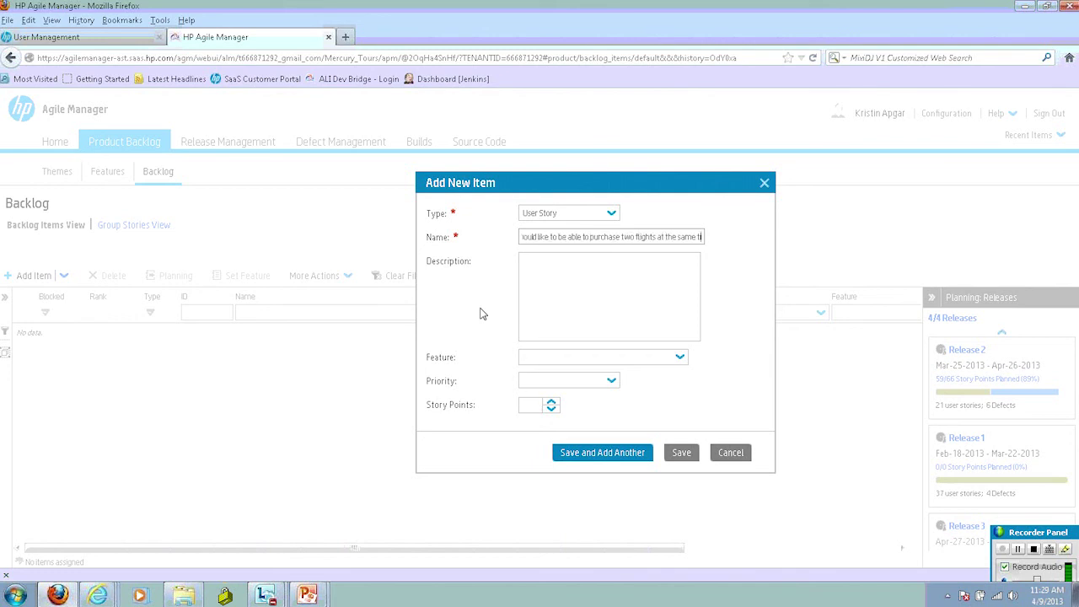
{"action": "type", "text": "me."}
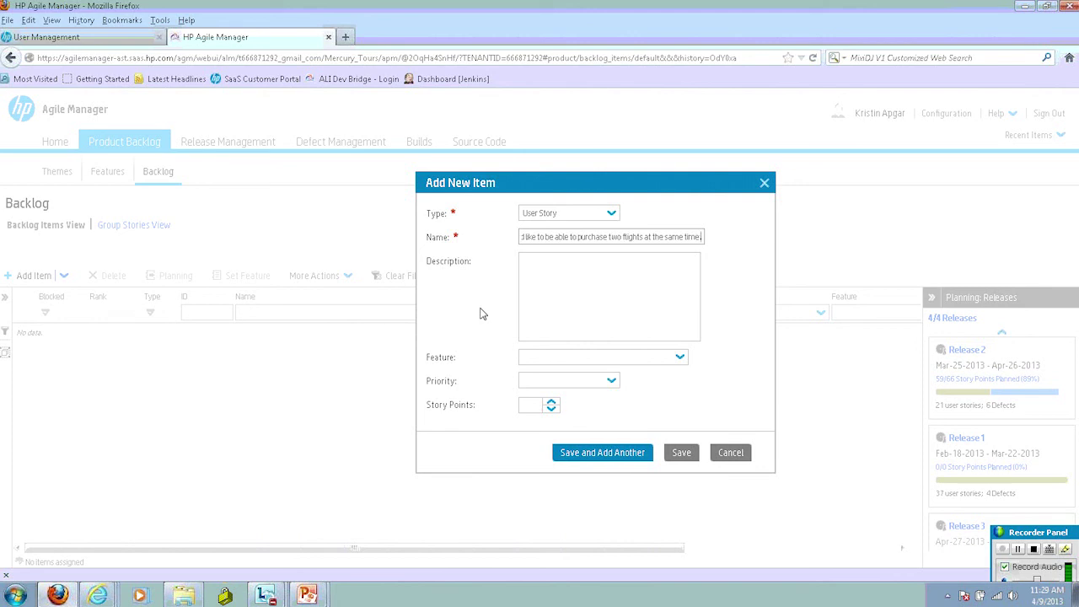
{"action": "left_click", "coordinate": [612, 382]}
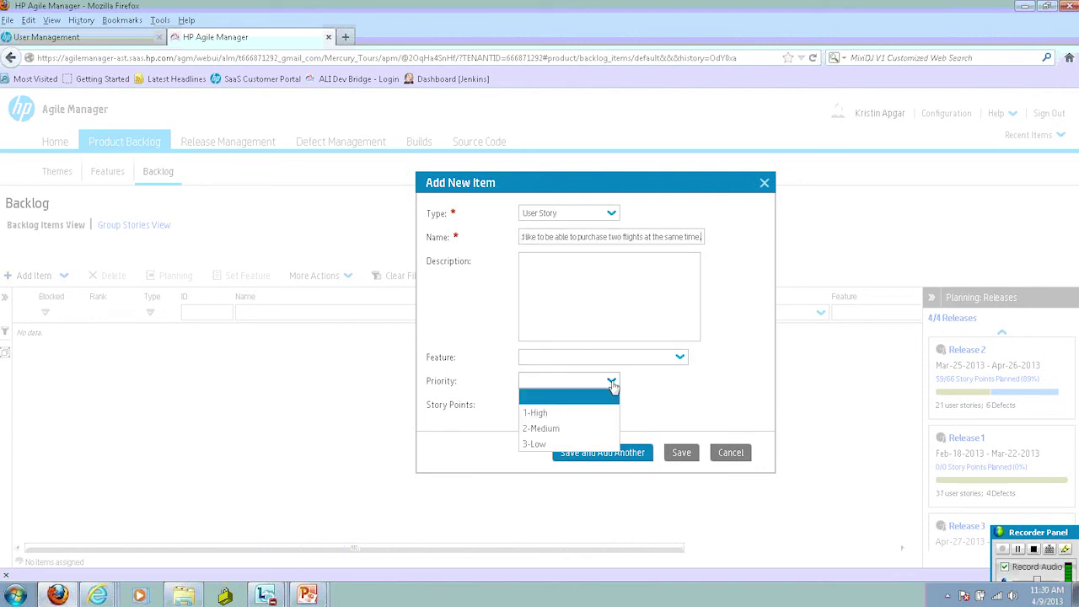
{"action": "left_click", "coordinate": [546, 413]}
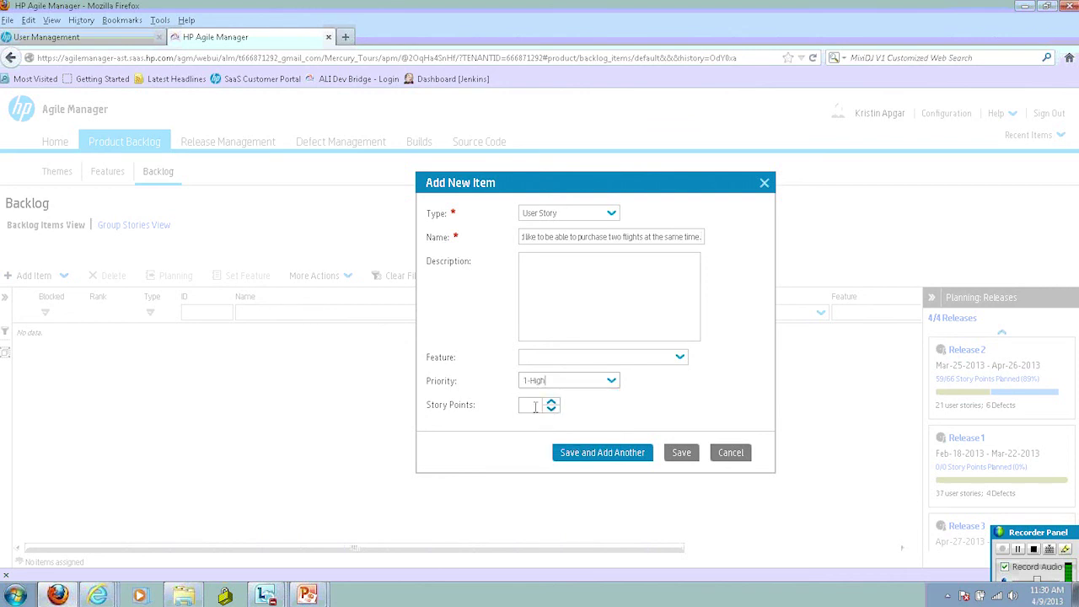
{"action": "left_click", "coordinate": [530, 408]}
{"action": "type", "text": "16"}
{"action": "left_click", "coordinate": [683, 455]}
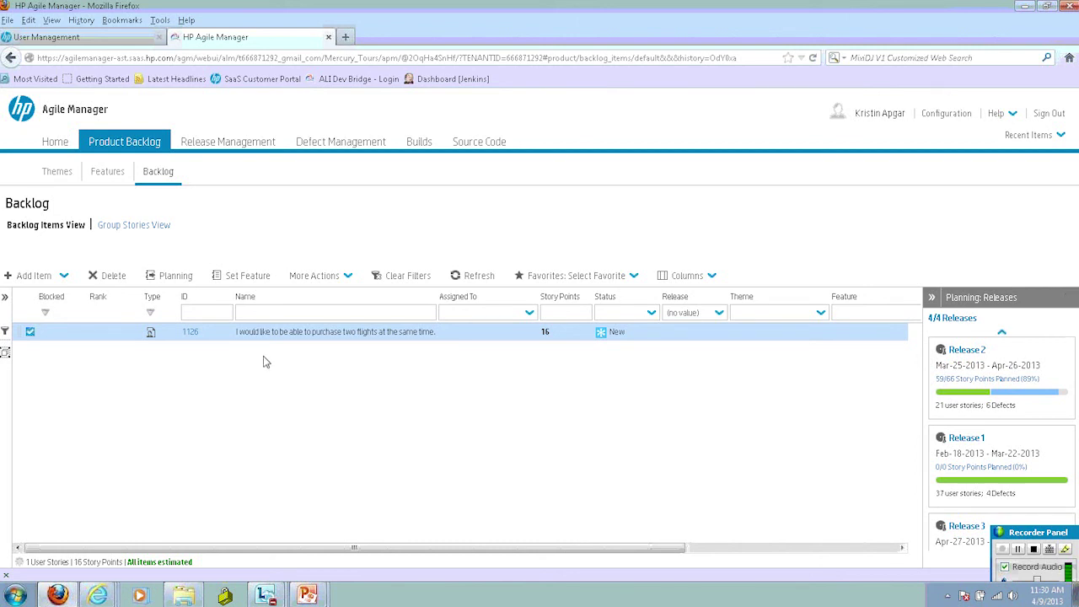
Step: Assign the new two-flights user story to Release 4
{"action": "left_click_drag", "start_coordinate": [270, 333], "coordinate": [963, 525]}
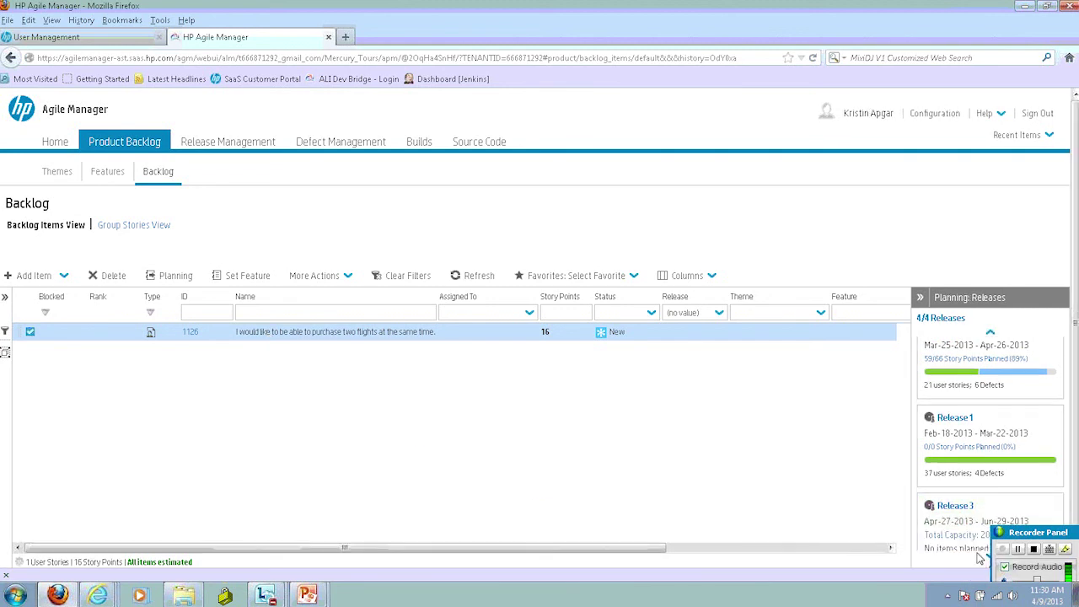
{"action": "left_click_drag", "start_coordinate": [977, 562], "coordinate": [965, 539]}
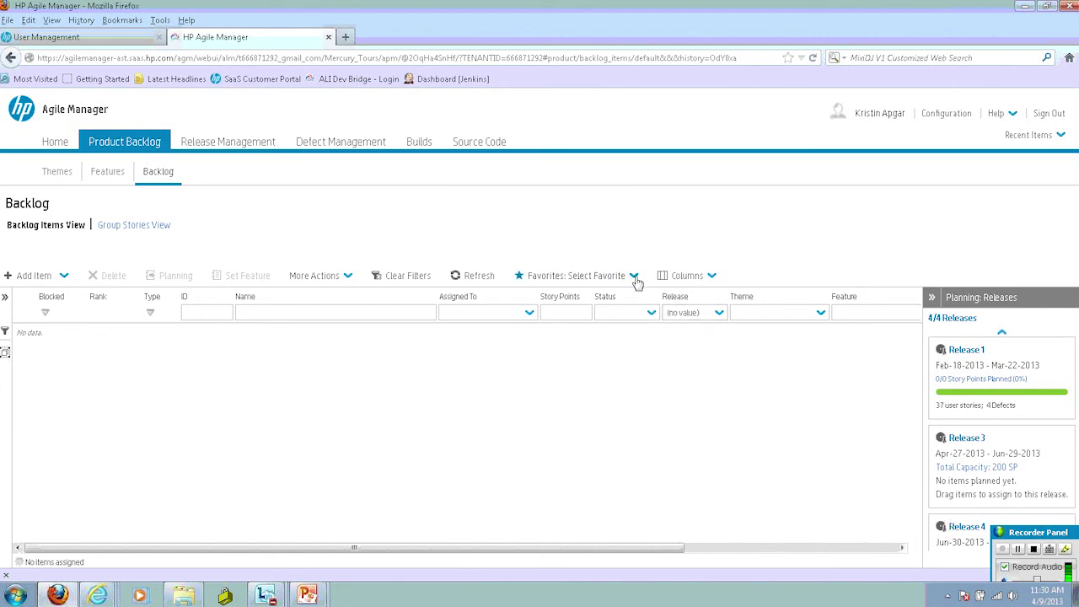
Step: Widen the release filter to all values and look through the backlog towards the most recent items
{"action": "left_click", "coordinate": [718, 312]}
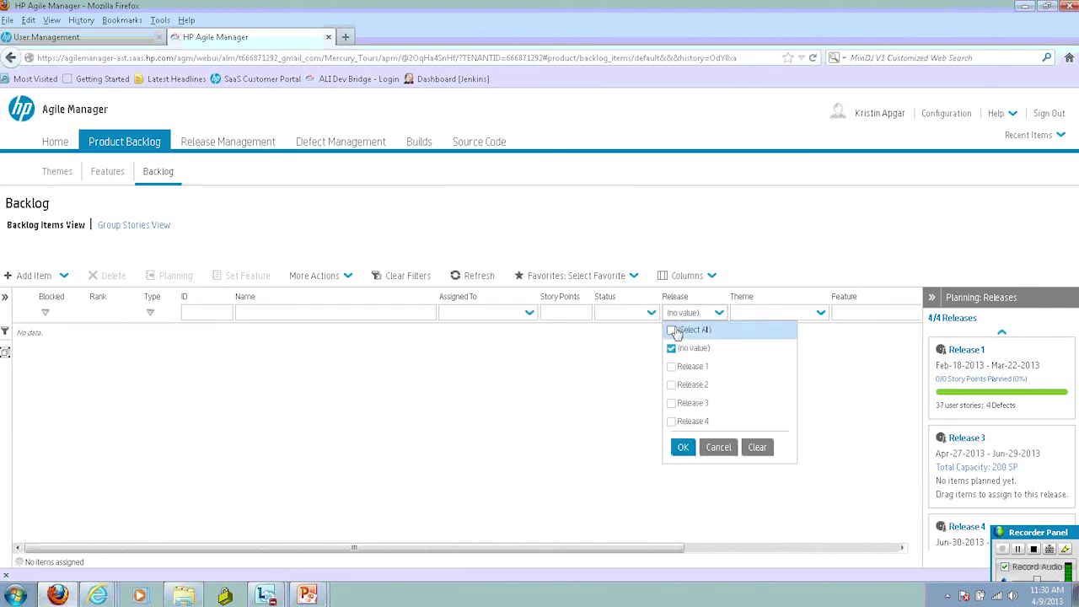
{"action": "left_click", "coordinate": [671, 331]}
{"action": "left_click", "coordinate": [682, 446]}
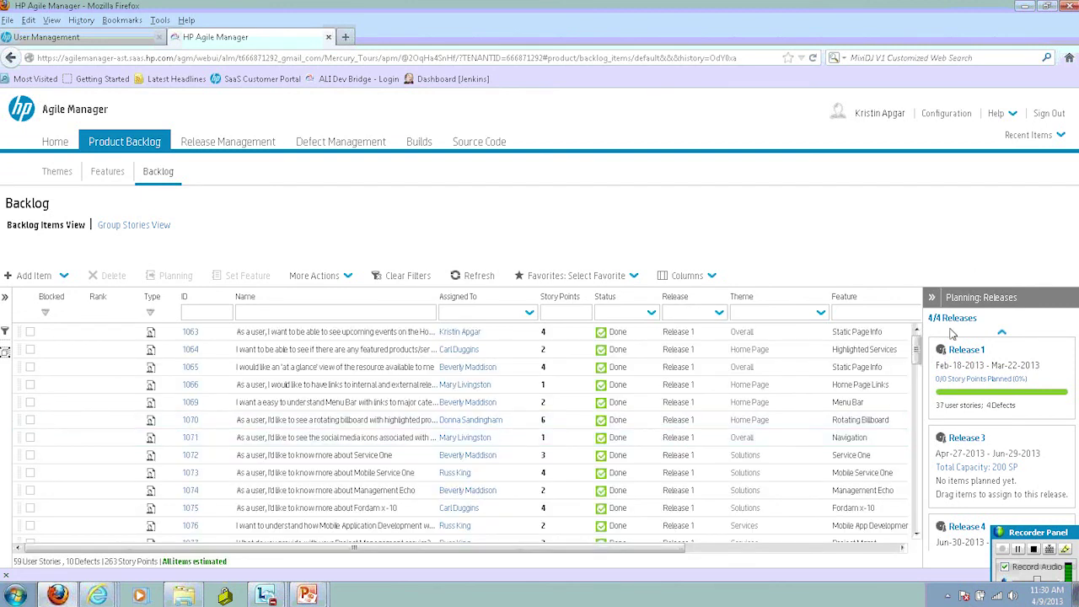
{"action": "left_click_drag", "start_coordinate": [917, 352], "coordinate": [916, 510]}
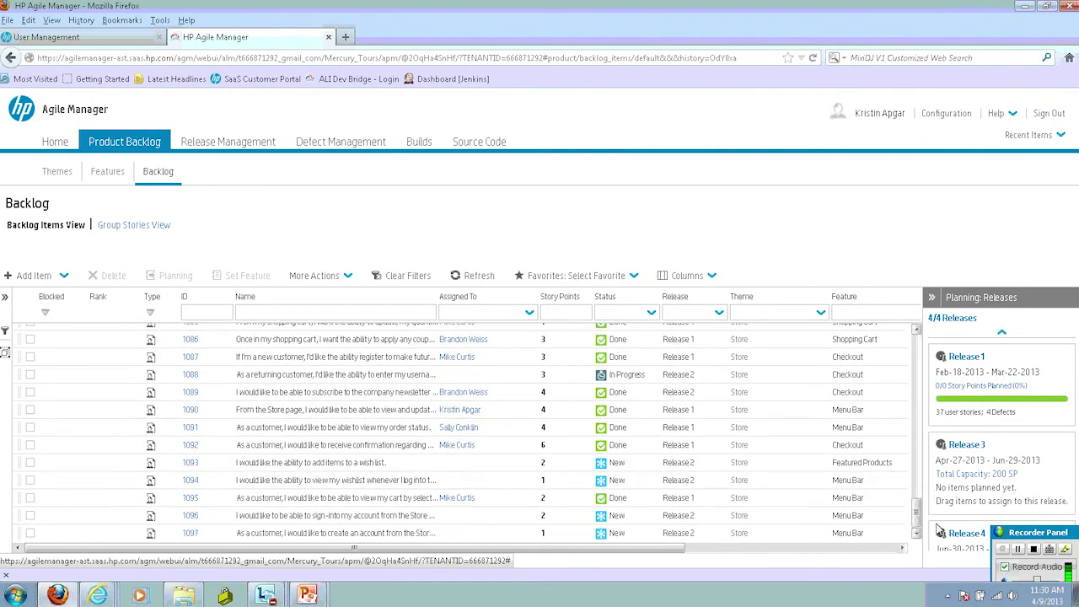